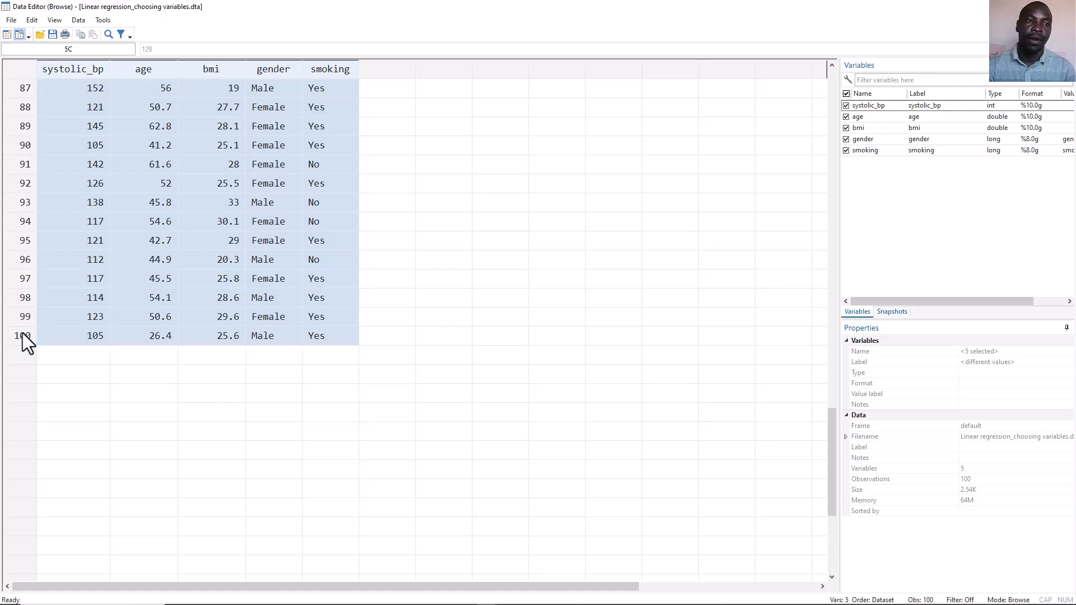
Review the dataset's last observation, then its systolic_bp and age columns from the first record
click(22, 335)
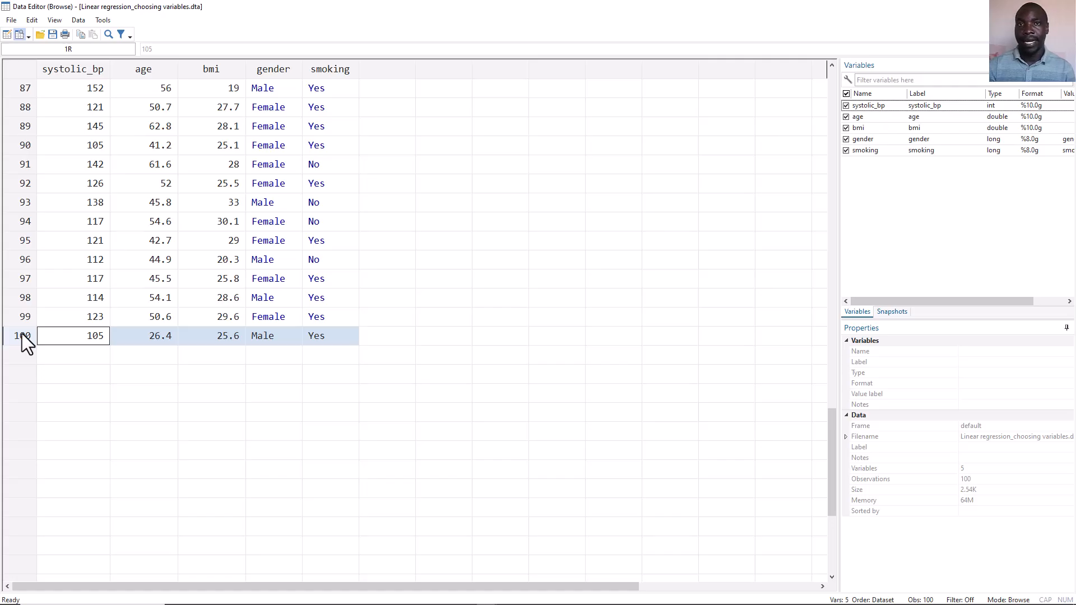
scroll(22, 334, up, 20)
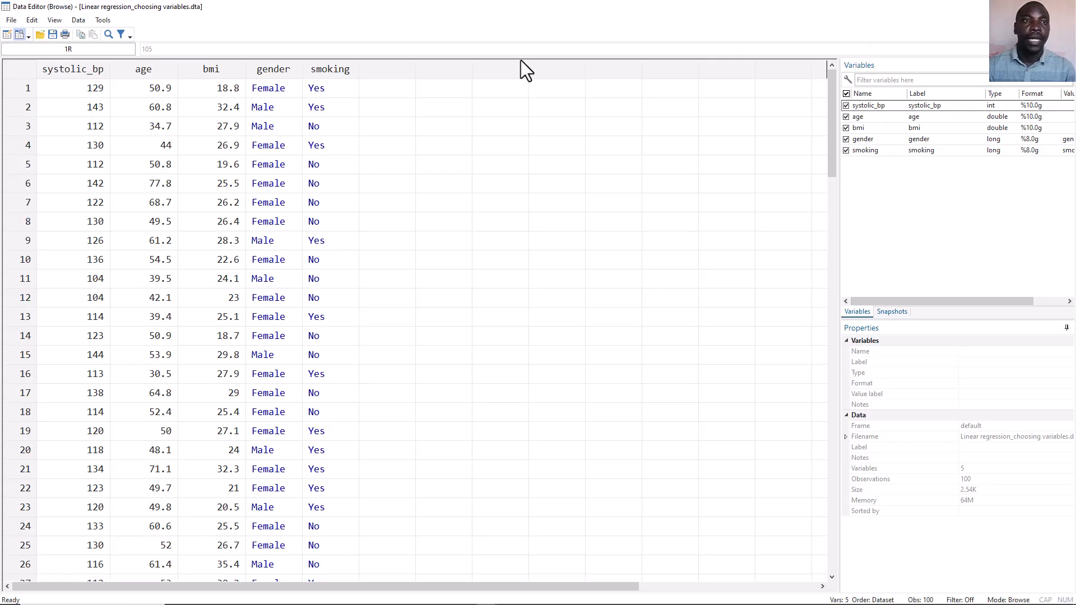
click(79, 70)
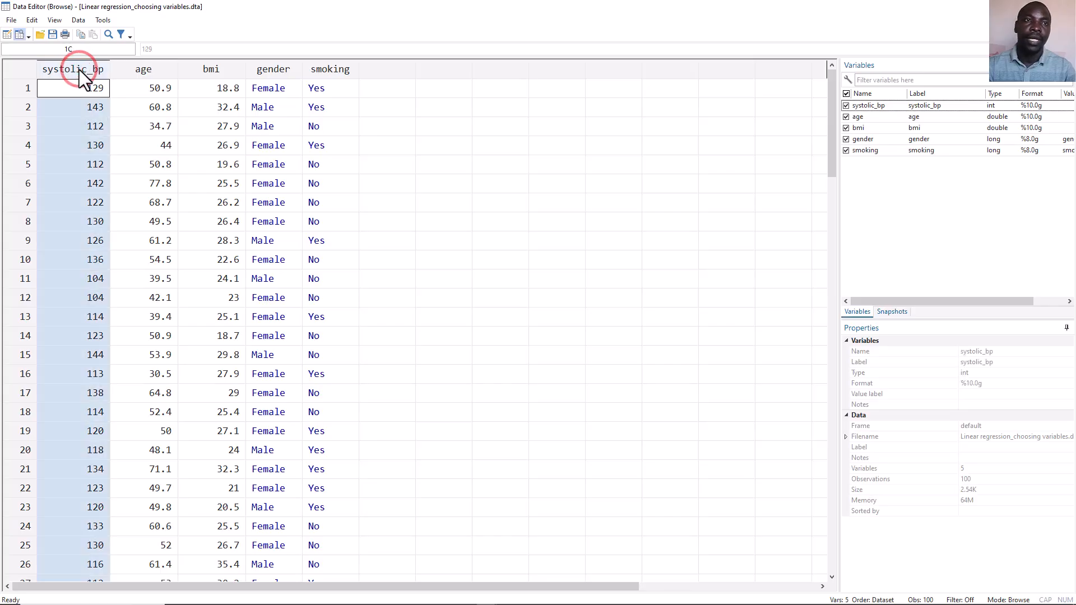
click(136, 71)
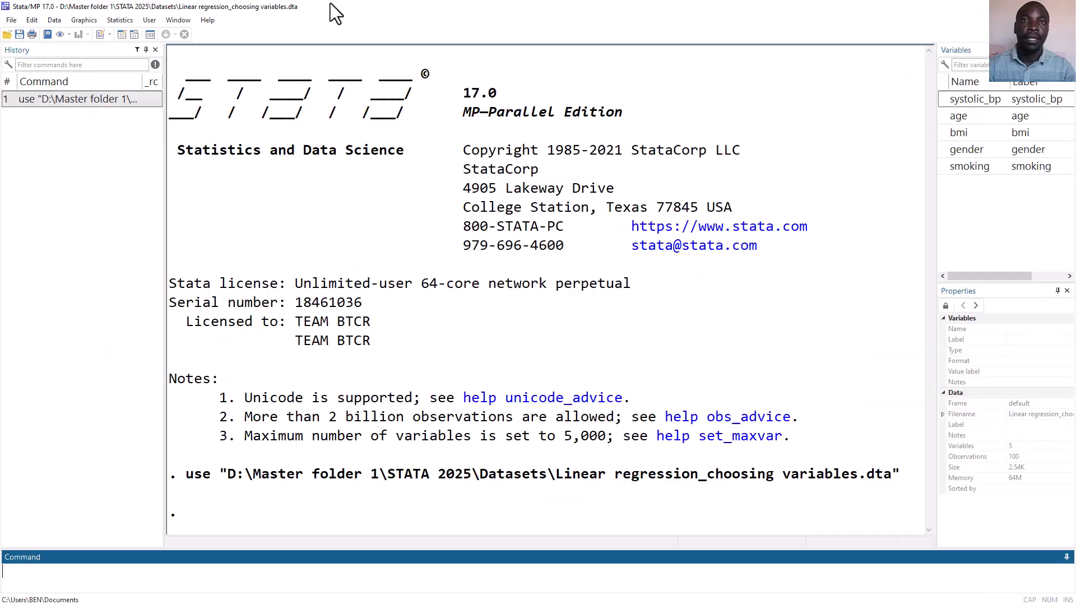
Run a linear regression with systolic_bp as the dependent variable and age as the independent variable
click(115, 20)
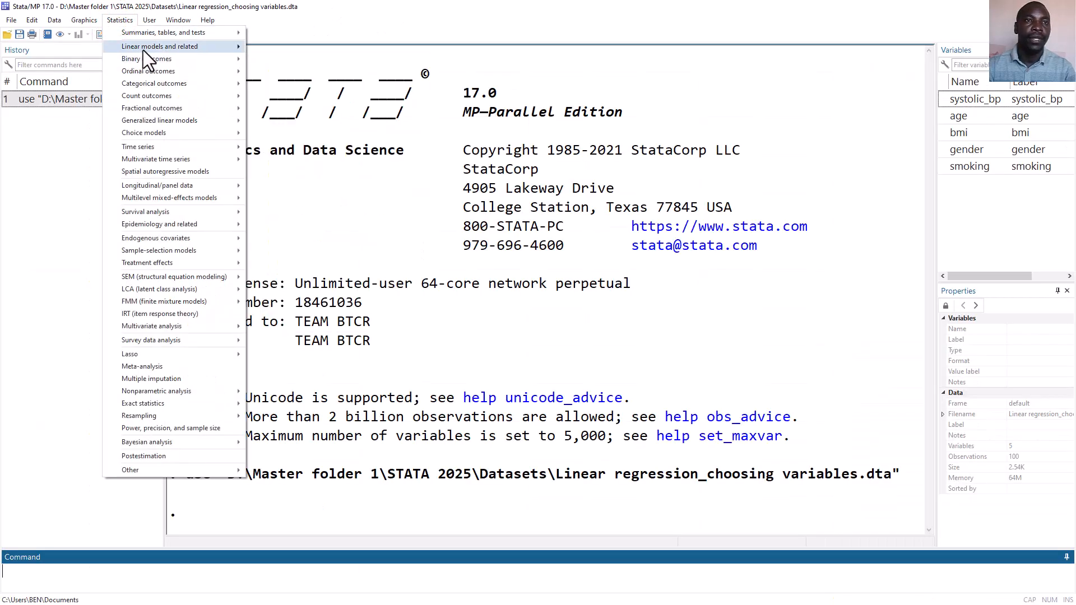
mouse_move(179, 50)
click(277, 49)
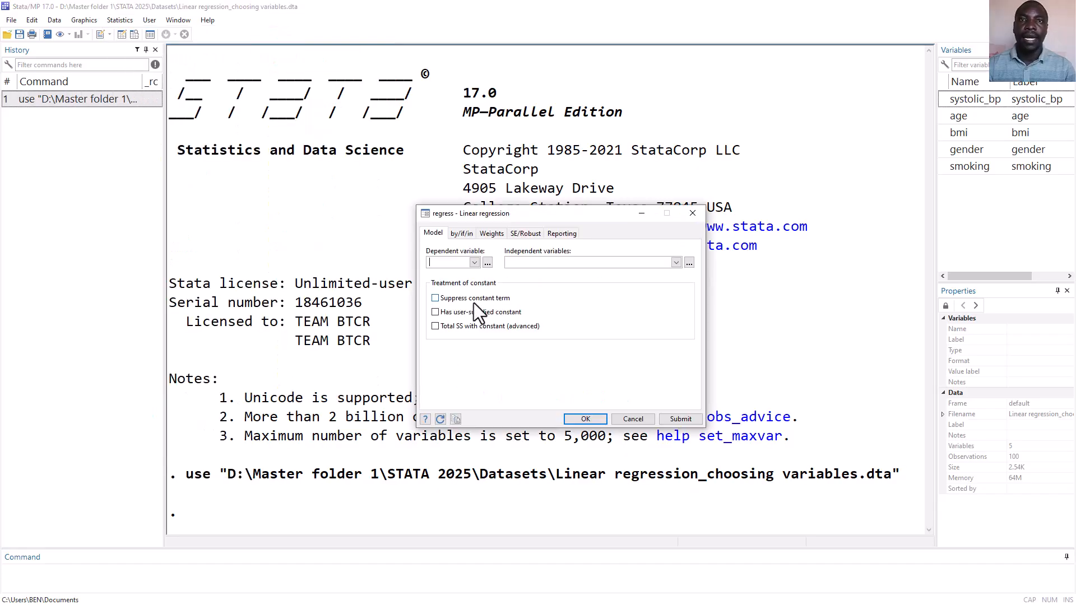
click(474, 263)
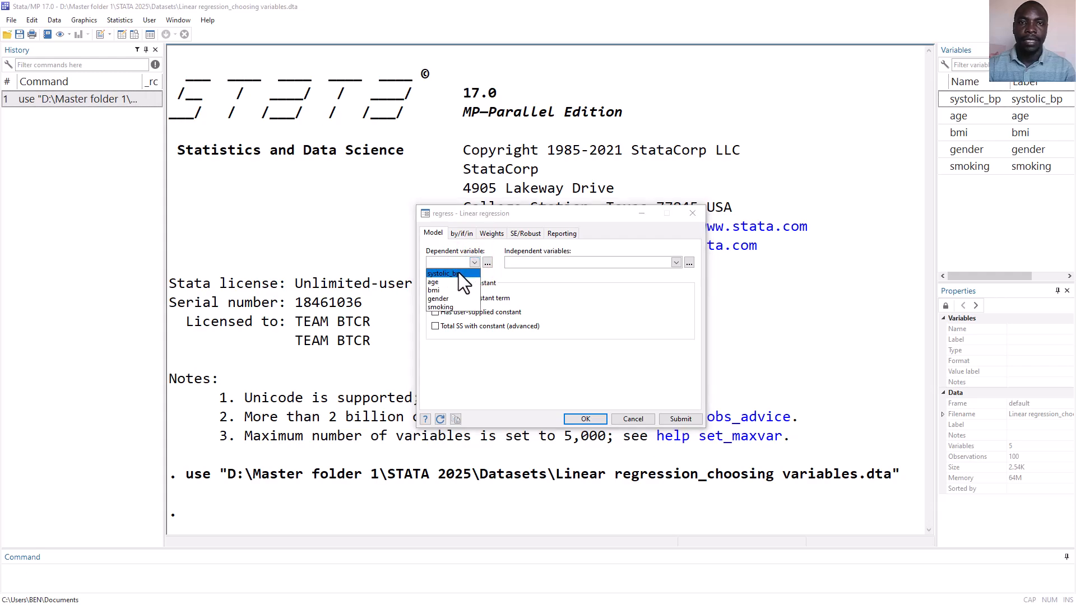
click(459, 272)
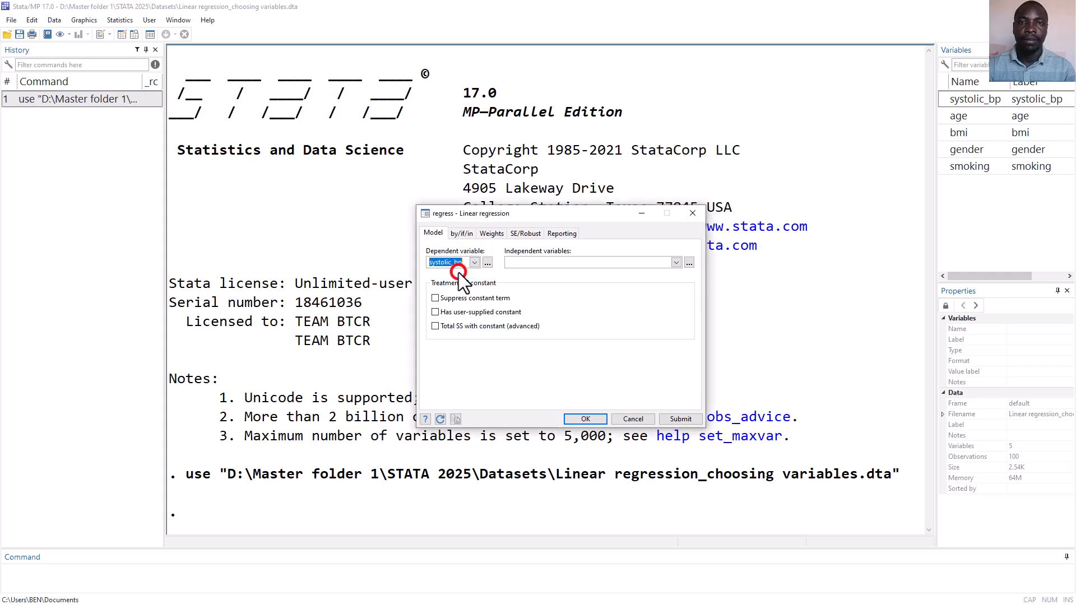
click(676, 262)
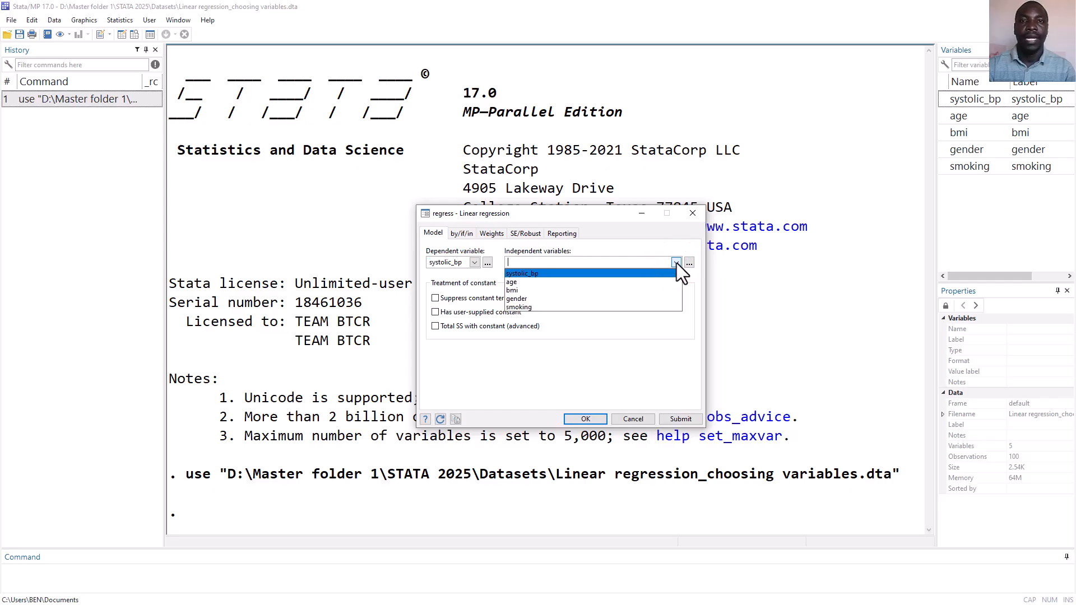
click(594, 281)
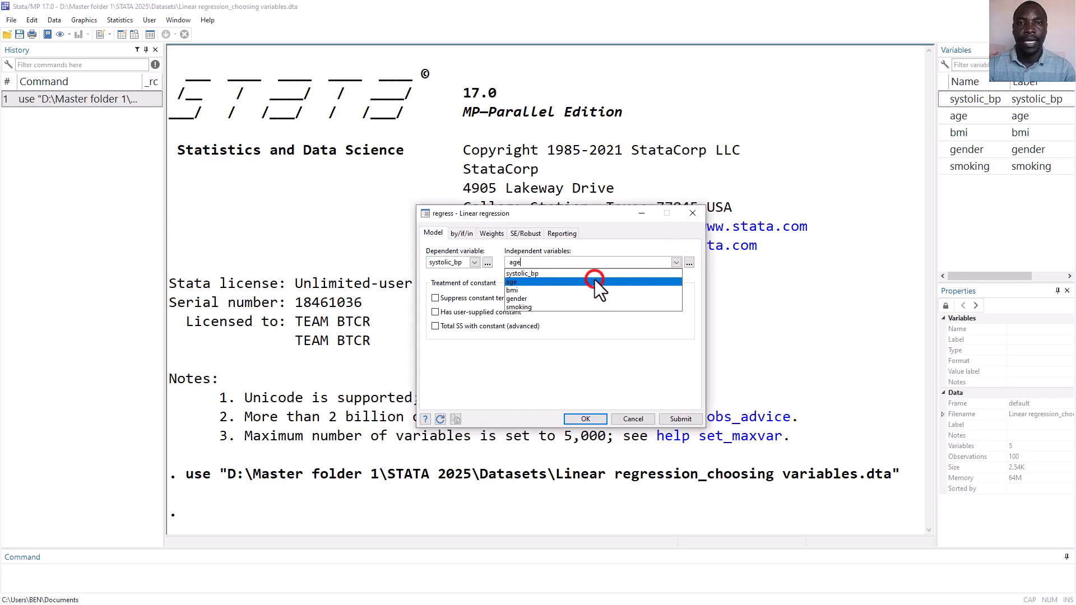
click(680, 418)
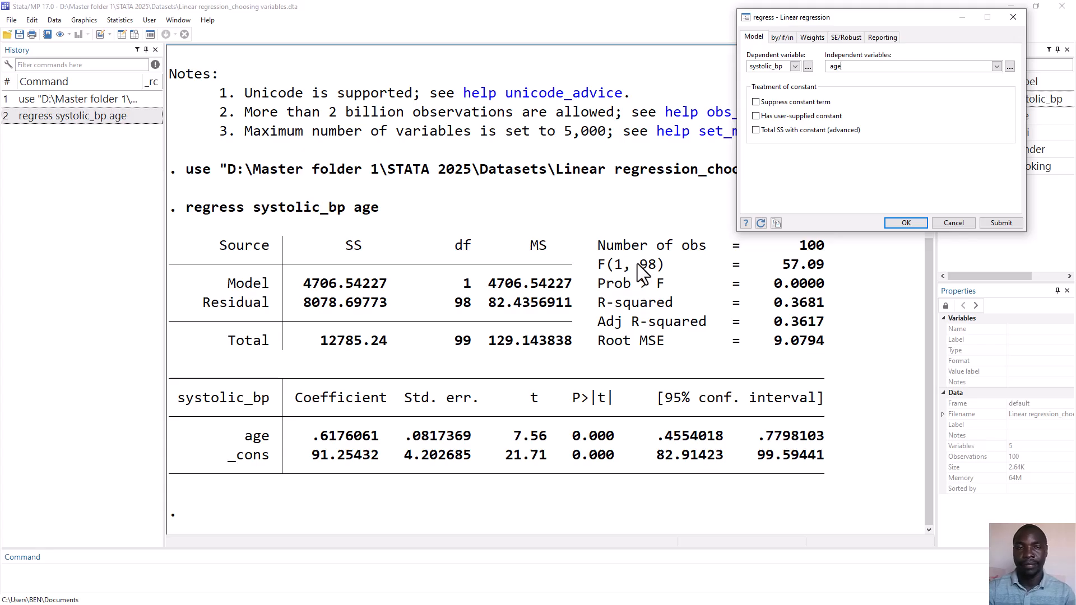
Replace the independent variable with bmi, run the regression on systolic_bp, and highlight its Prob > F value
double_click(856, 67)
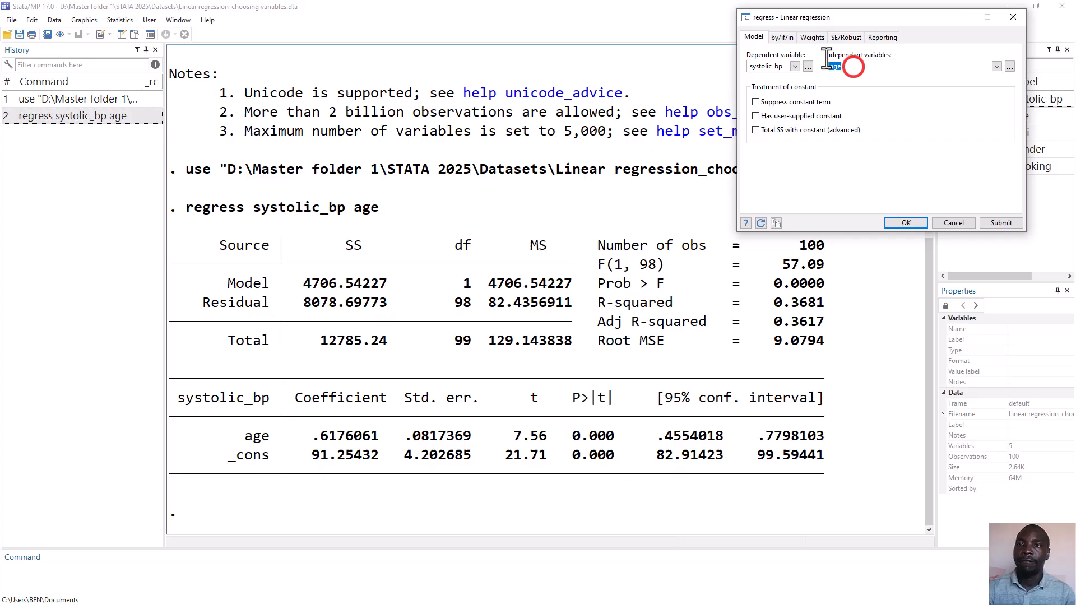
click(997, 66)
click(948, 93)
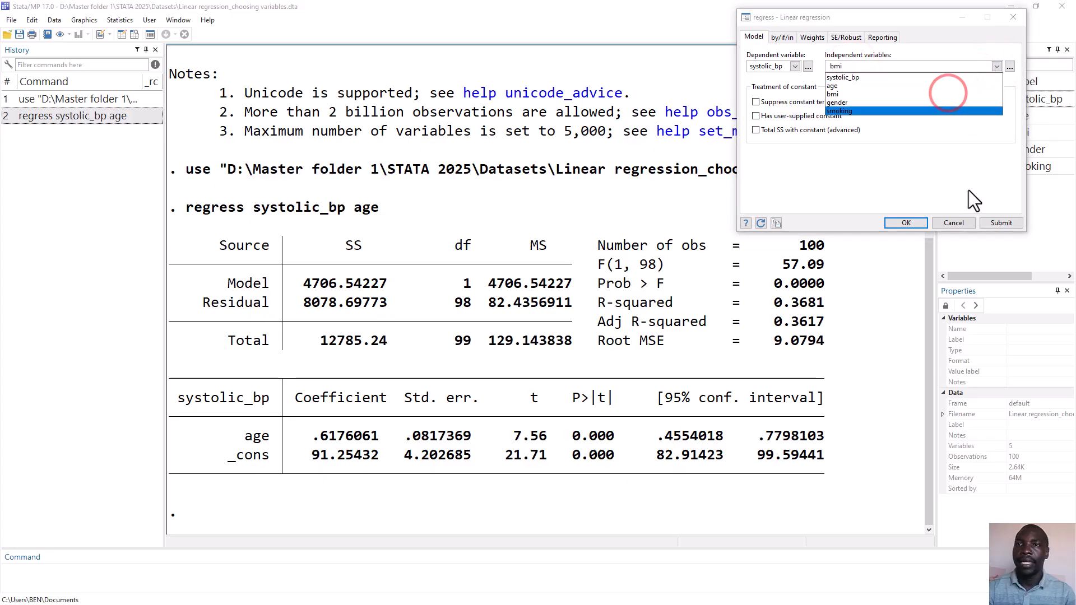
click(1004, 225)
click(1005, 225)
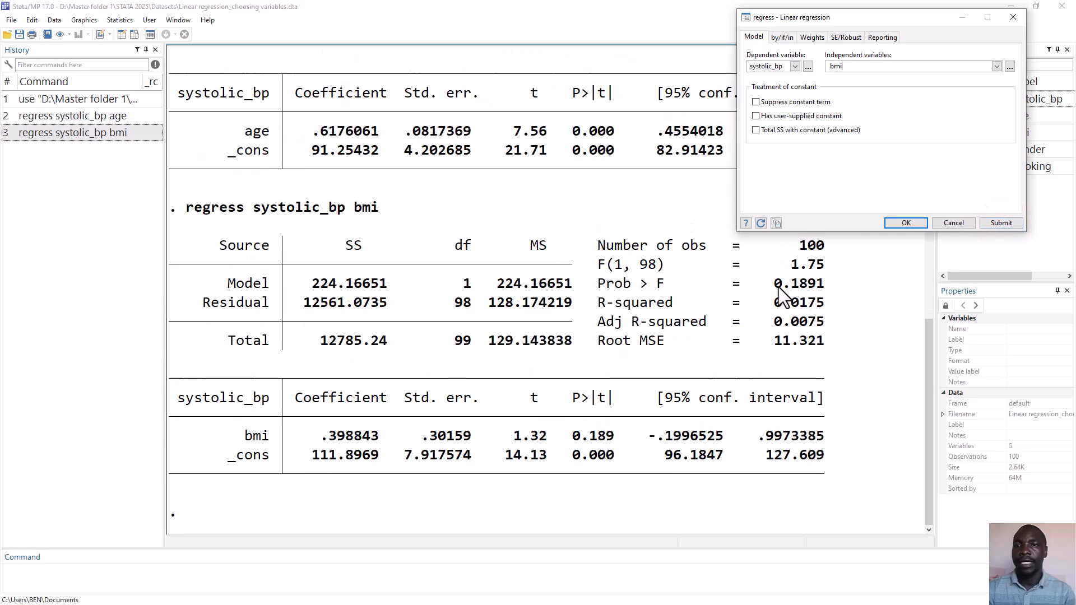
drag(758, 284, 829, 288)
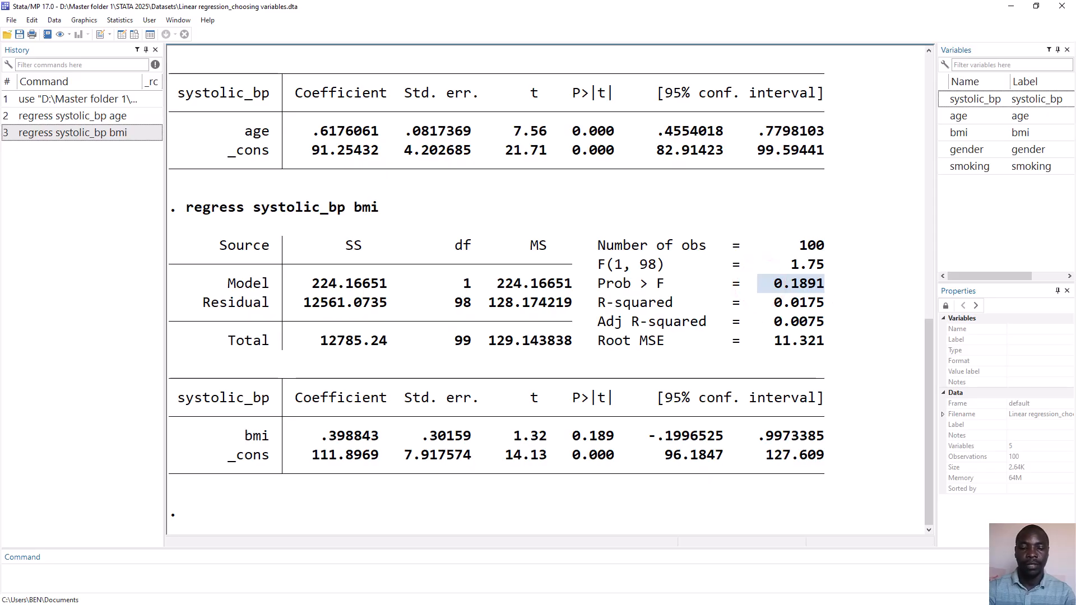
Bring back the linear regression dialog and run the systolic_bp model with gender as the only independent variable
click(492, 598)
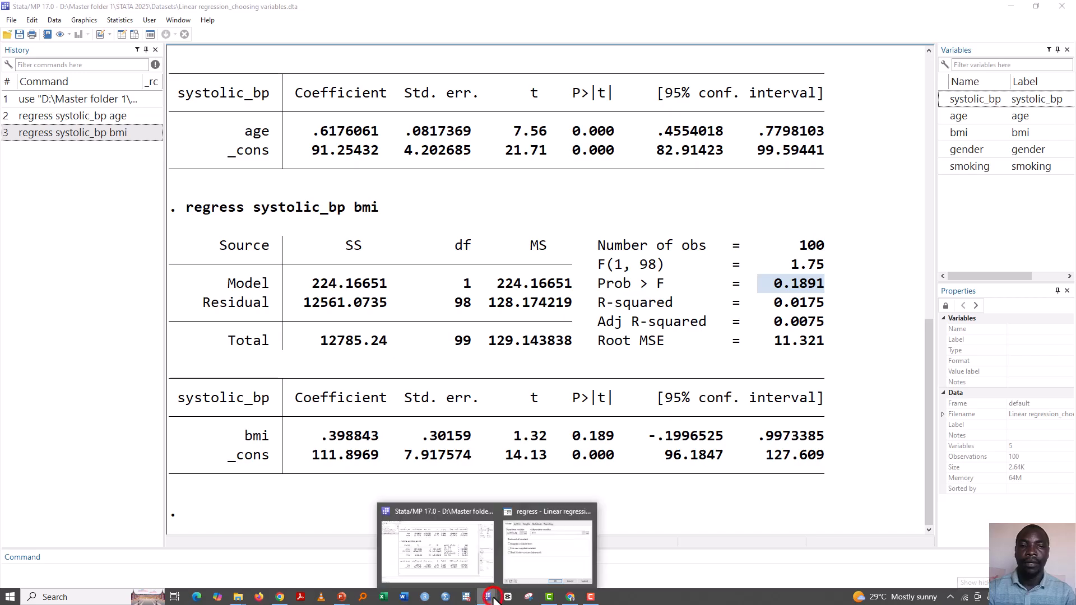
click(549, 560)
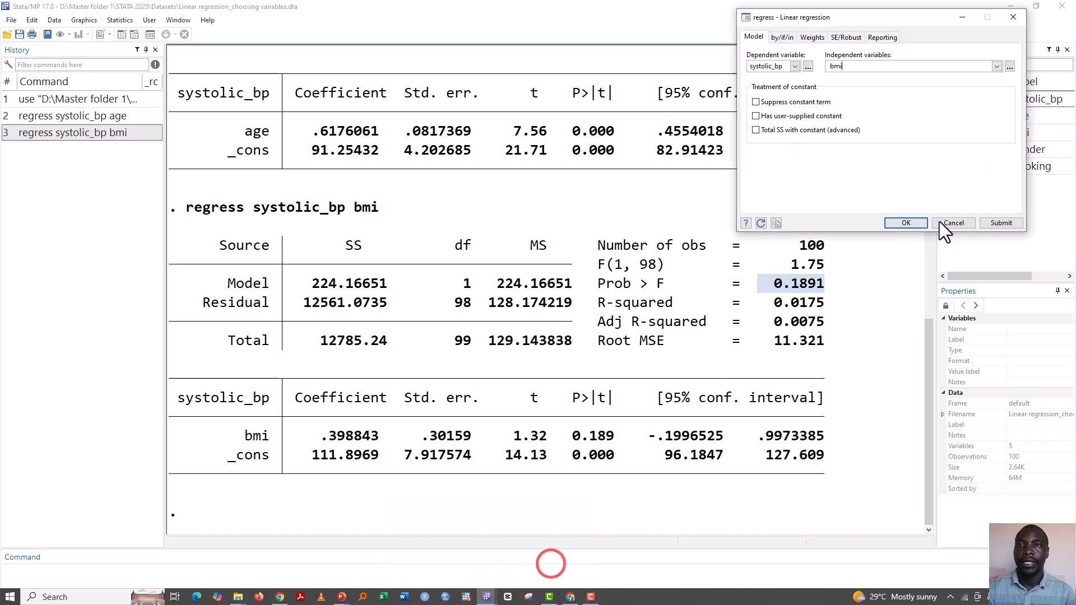
click(992, 66)
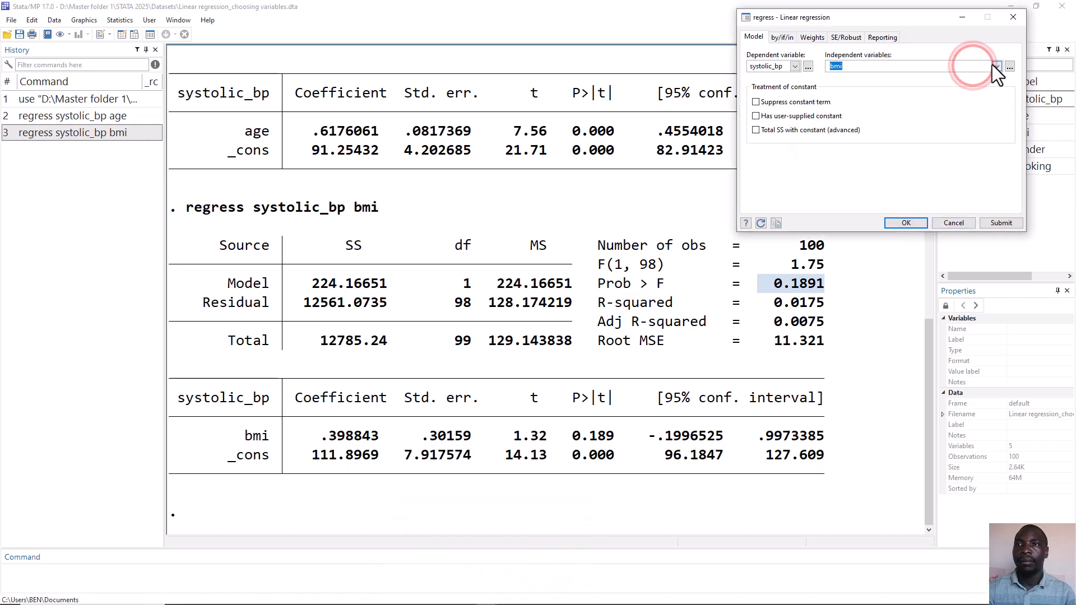
key(BackSpace)
click(994, 65)
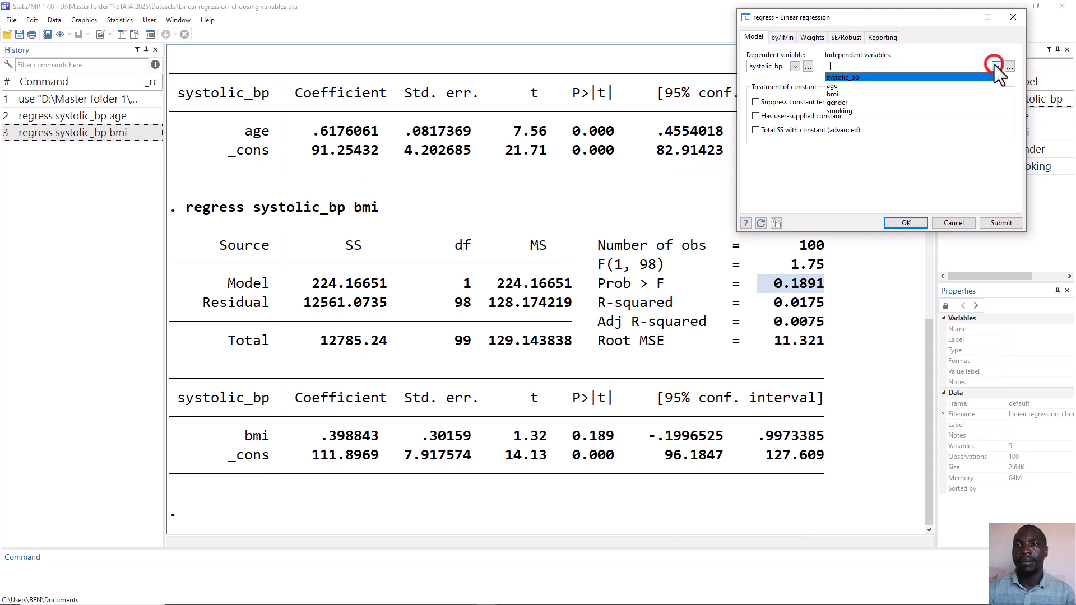
click(940, 101)
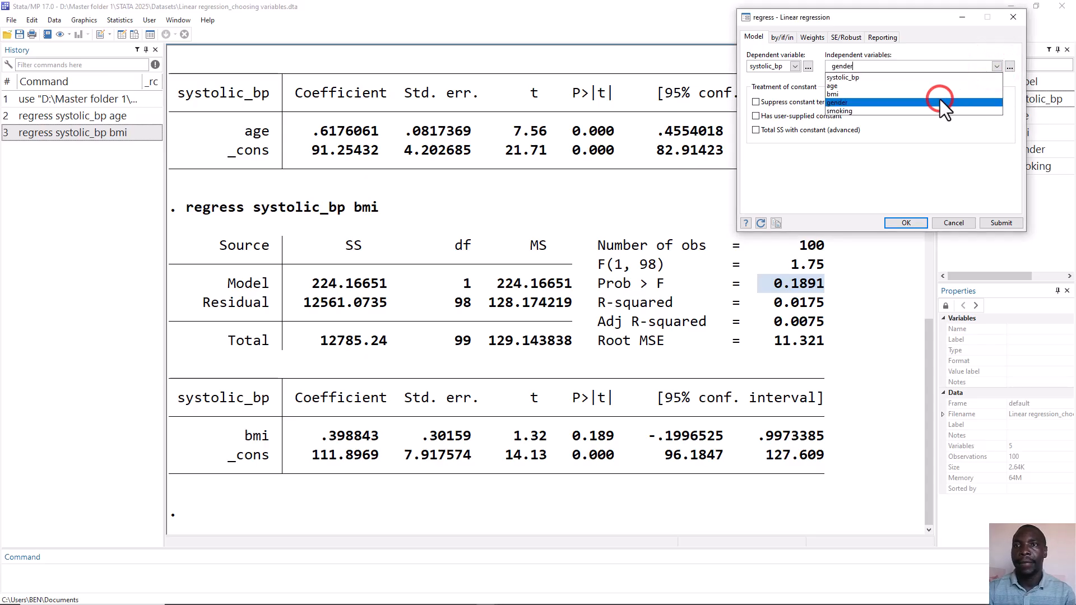
click(987, 222)
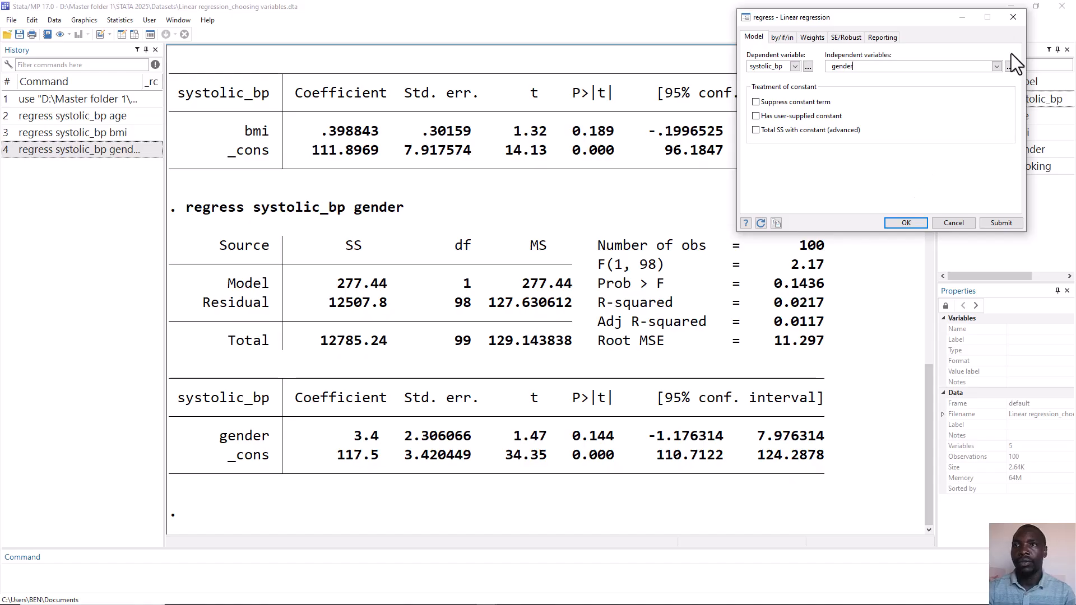
Run the systolic_bp regression with smoking as the only independent variable and highlight its Prob > F value
click(997, 66)
click(965, 67)
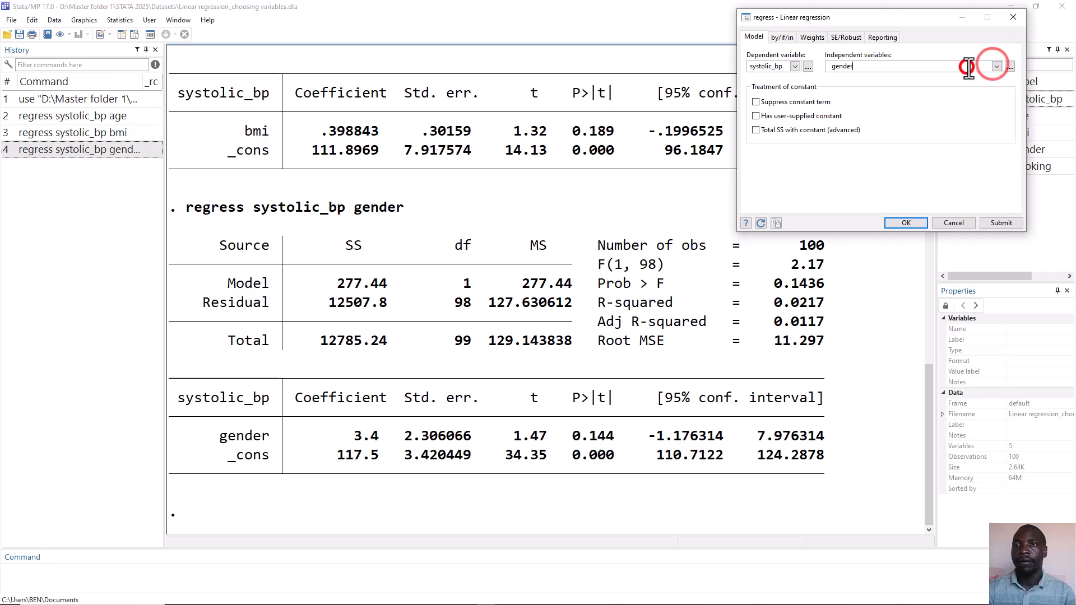
double_click(836, 66)
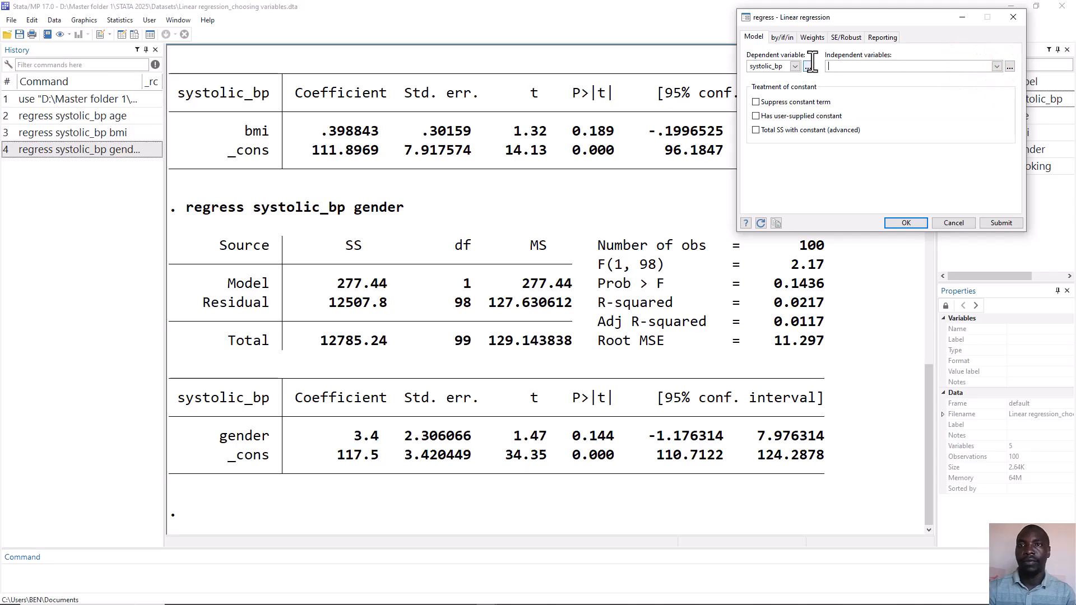
key(BackSpace)
click(996, 66)
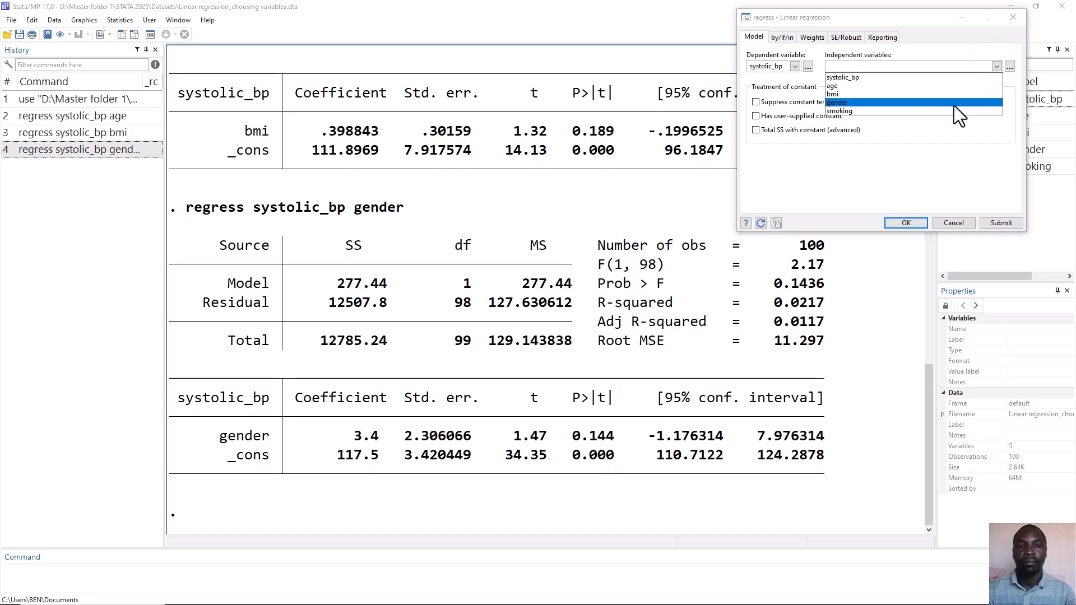
click(952, 111)
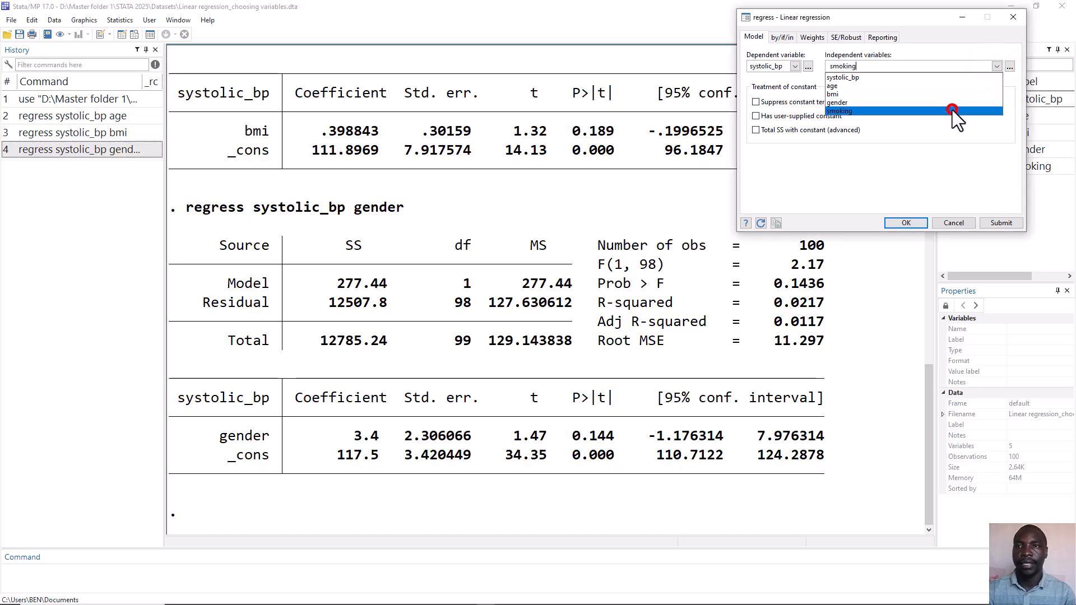
click(910, 221)
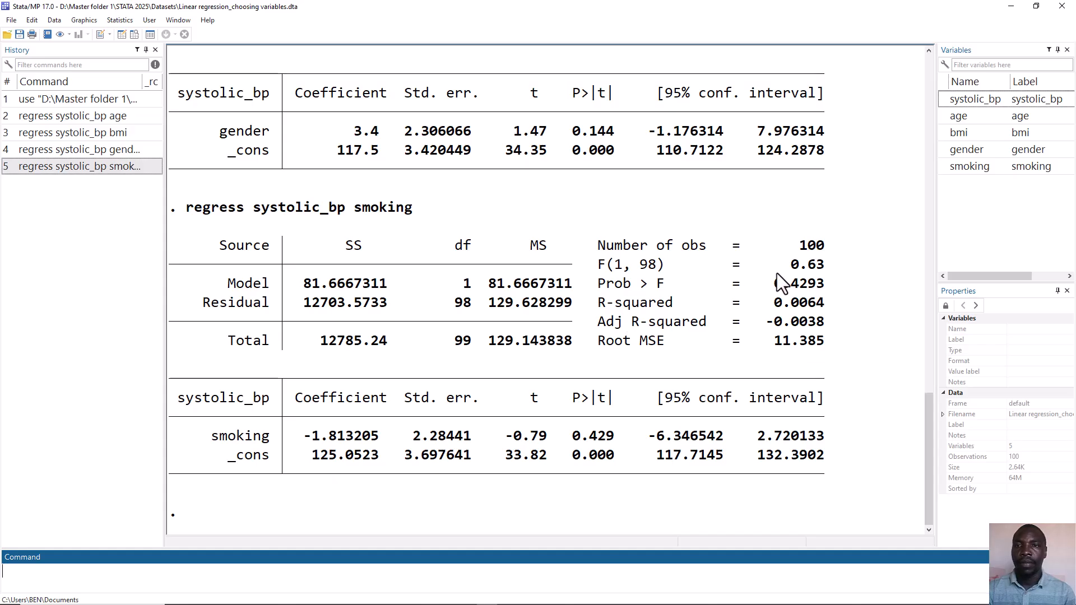
drag(763, 283, 818, 282)
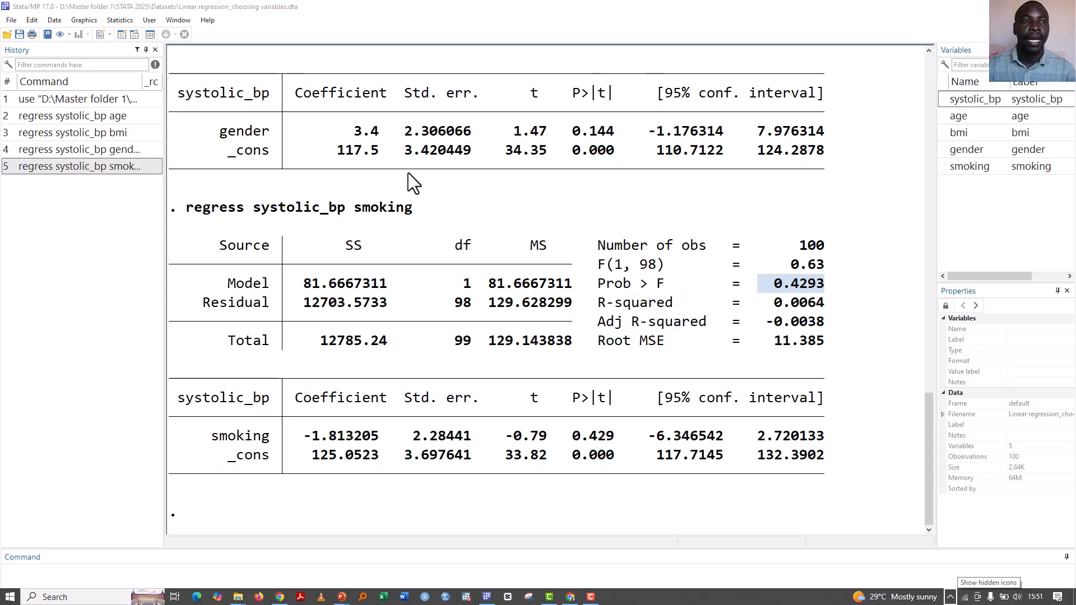
Reuse the earlier gender regression command to run a multiple regression: regress systolic_bp age bmi gender
click(66, 150)
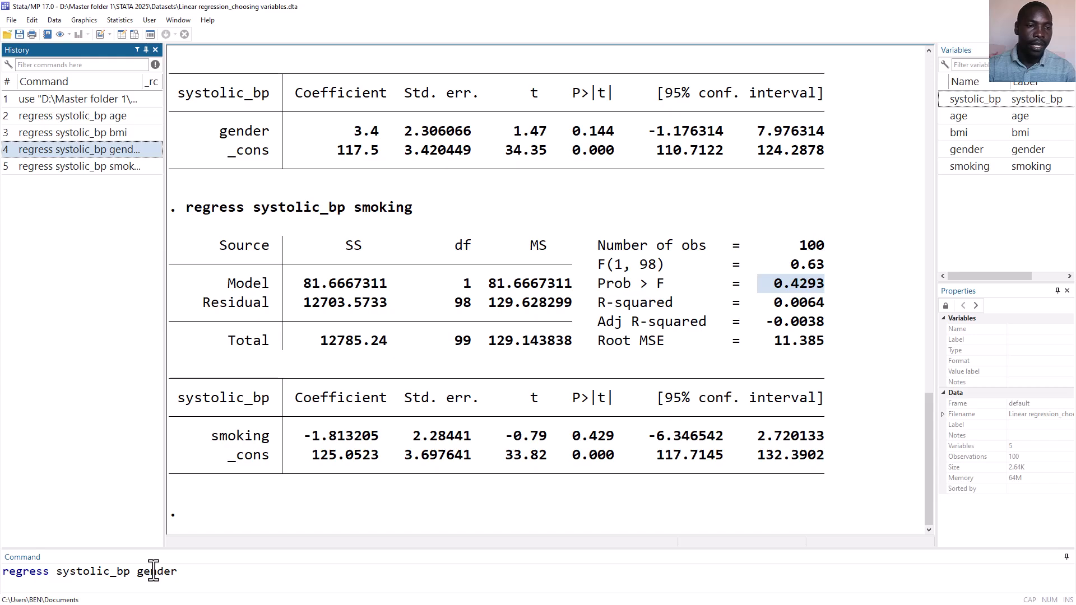
double_click(144, 570)
key(BackSpace)
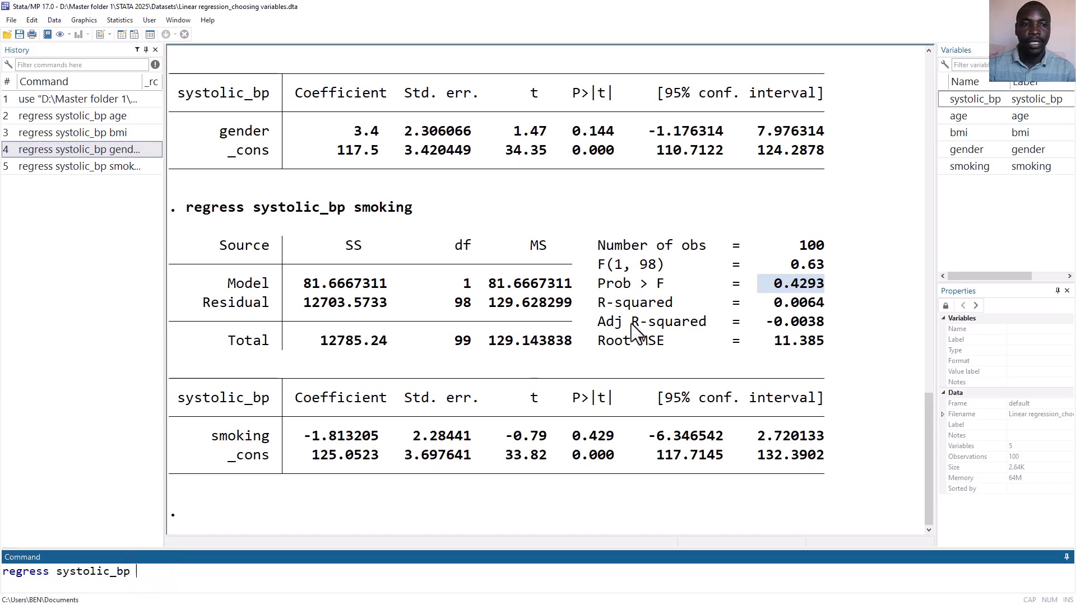
double_click(947, 115)
double_click(946, 133)
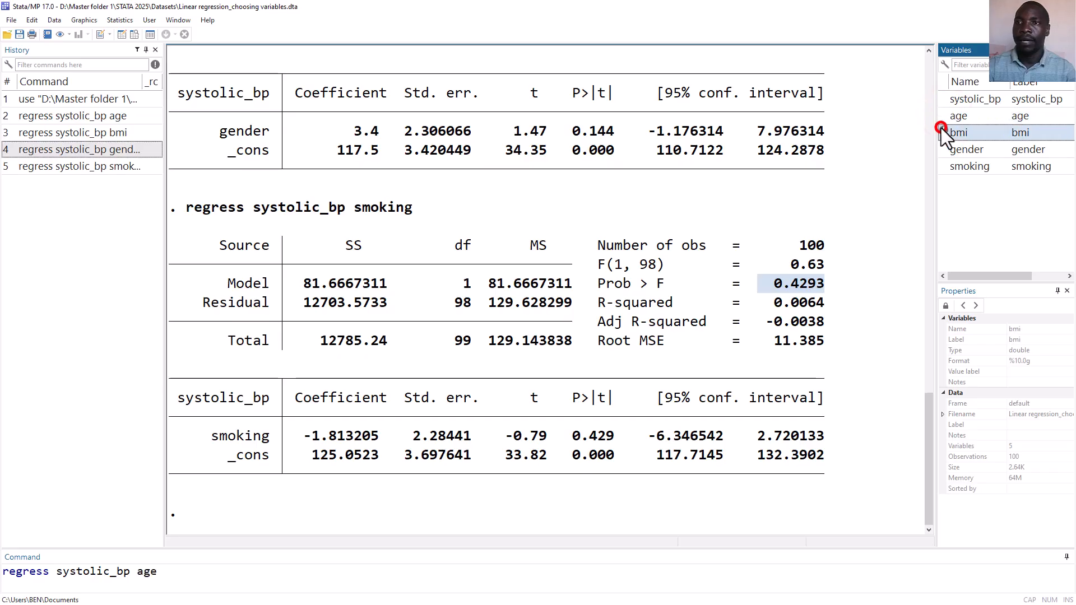
double_click(942, 148)
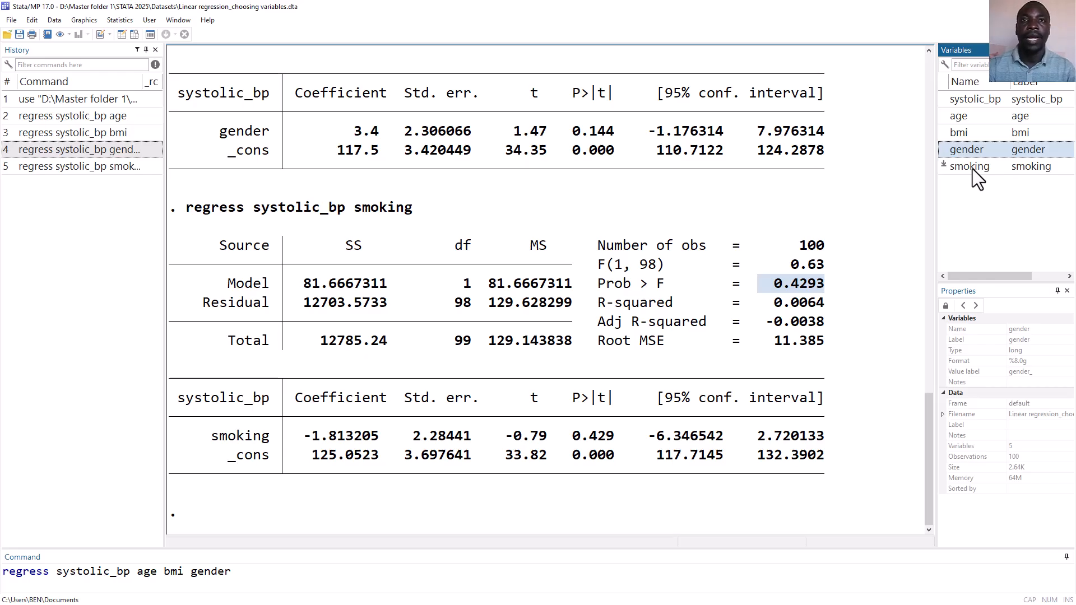
key(Return)
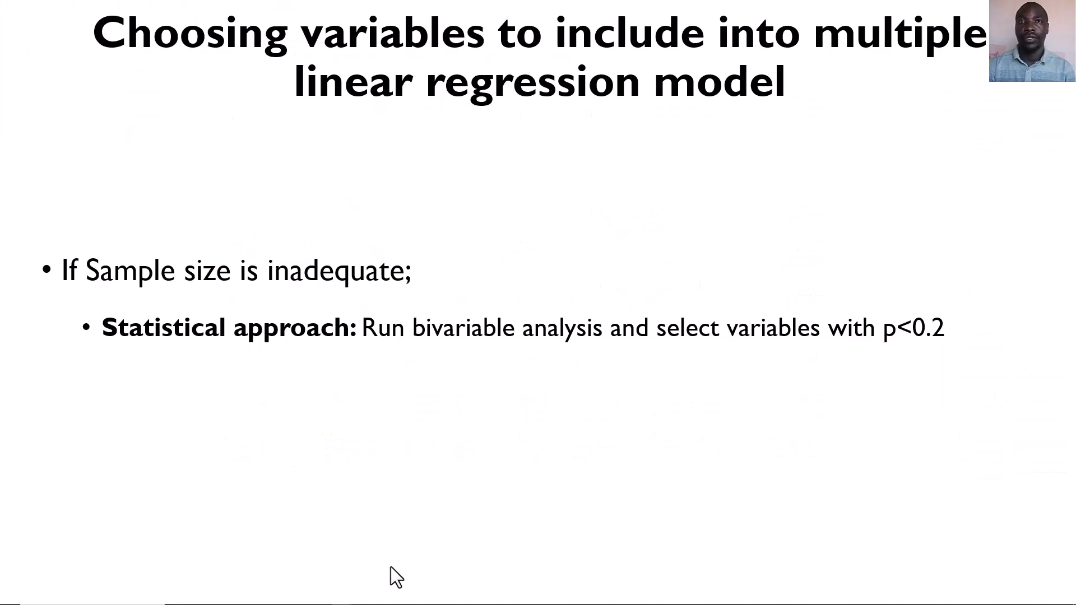
key(Right)
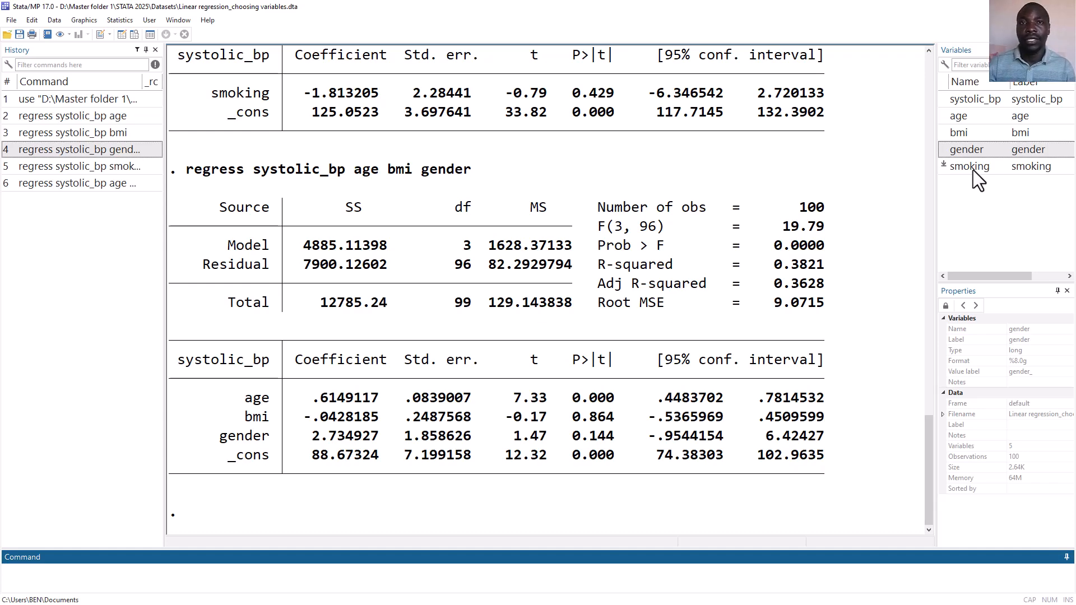
Recall the last multiple regression command, add smoking as a predictor, and run regress systolic_bp age bmi gender smoking
key(Page_Up)
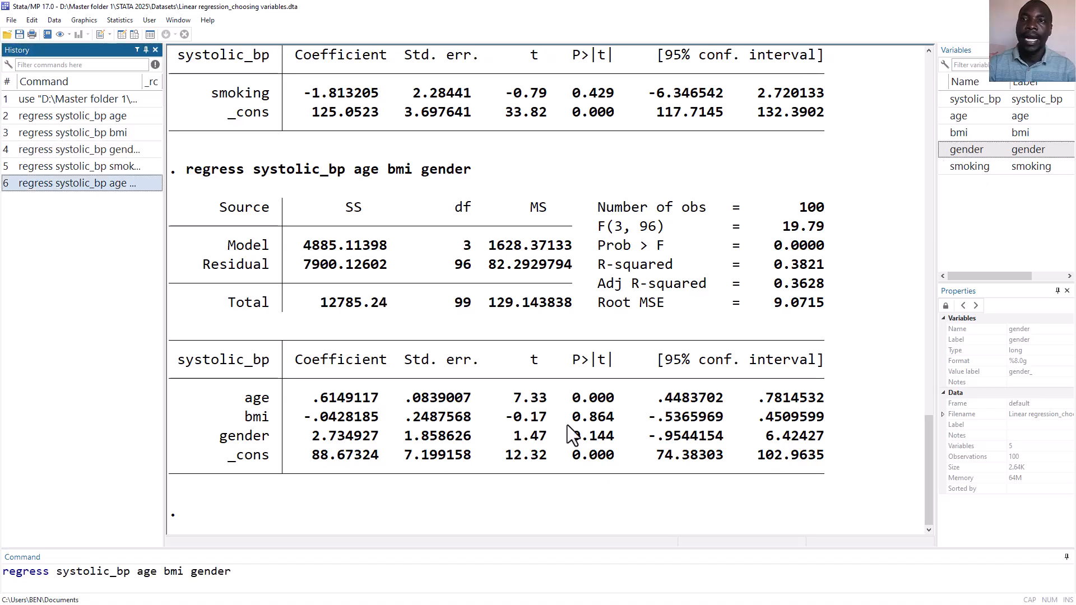
click(944, 165)
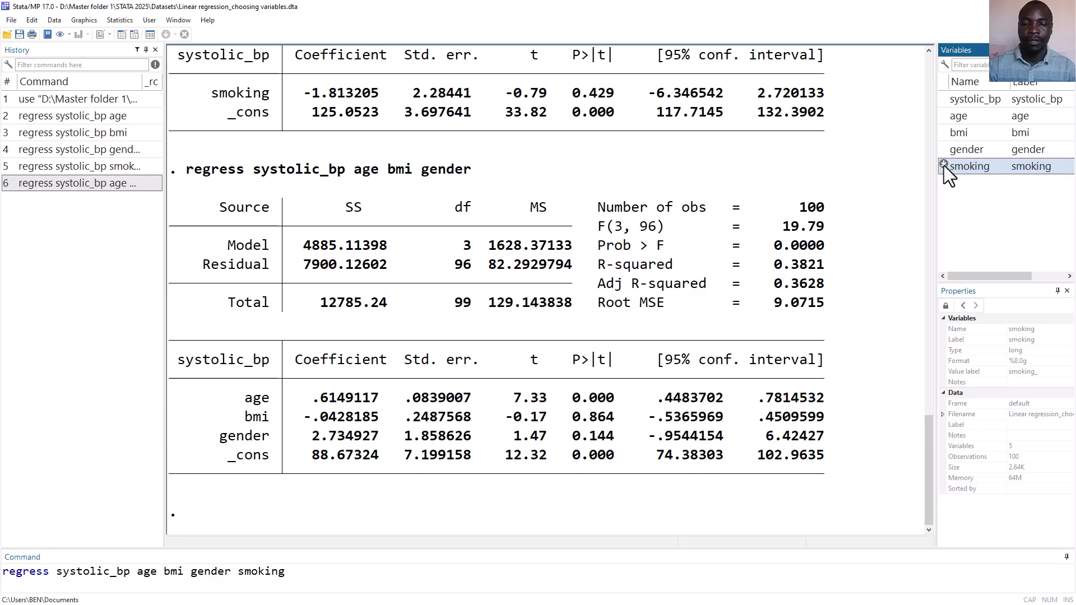
key(Return)
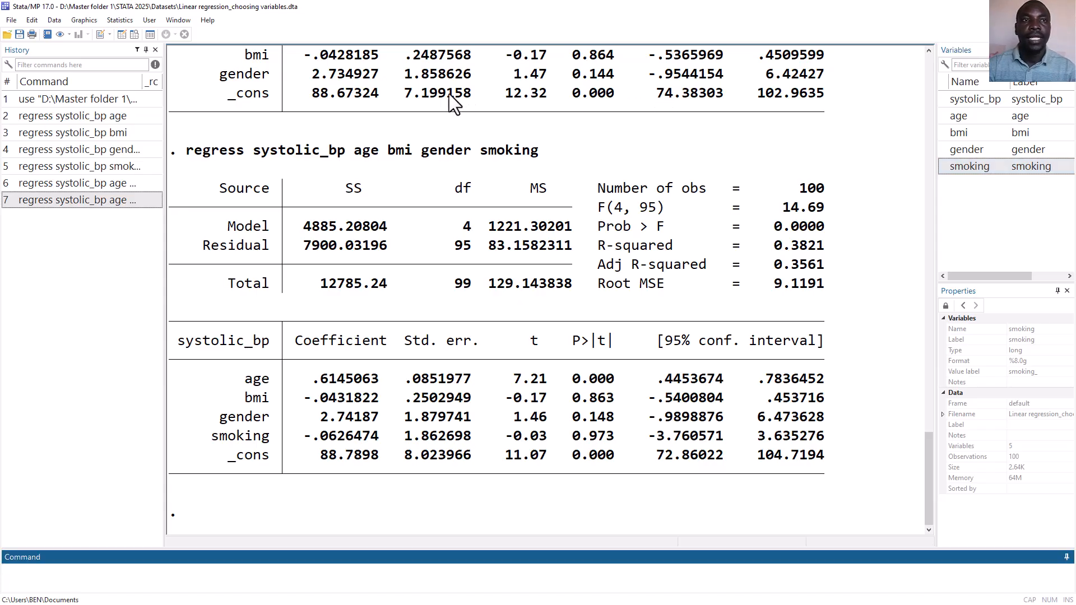
Browse the dataset to examine how the gender and smoking columns are coded, and return to the results
click(133, 33)
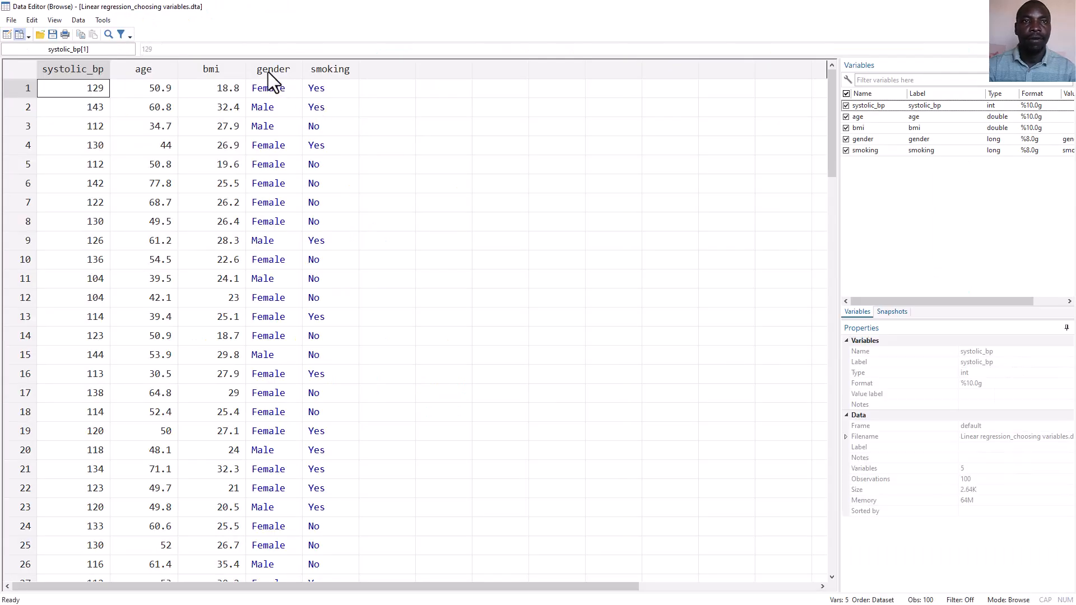
click(268, 72)
click(327, 72)
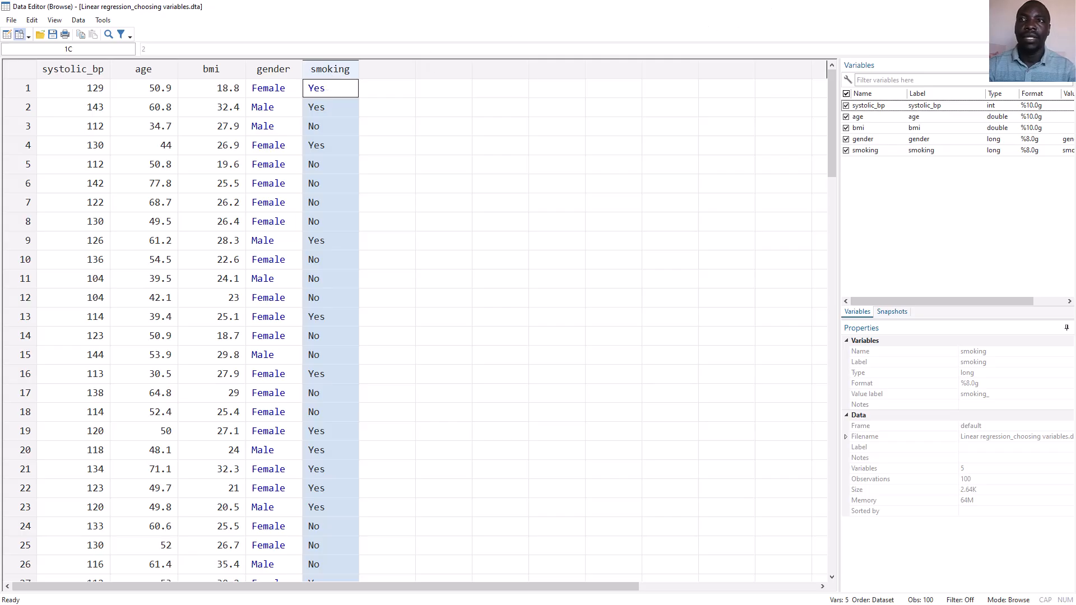
click(1062, 7)
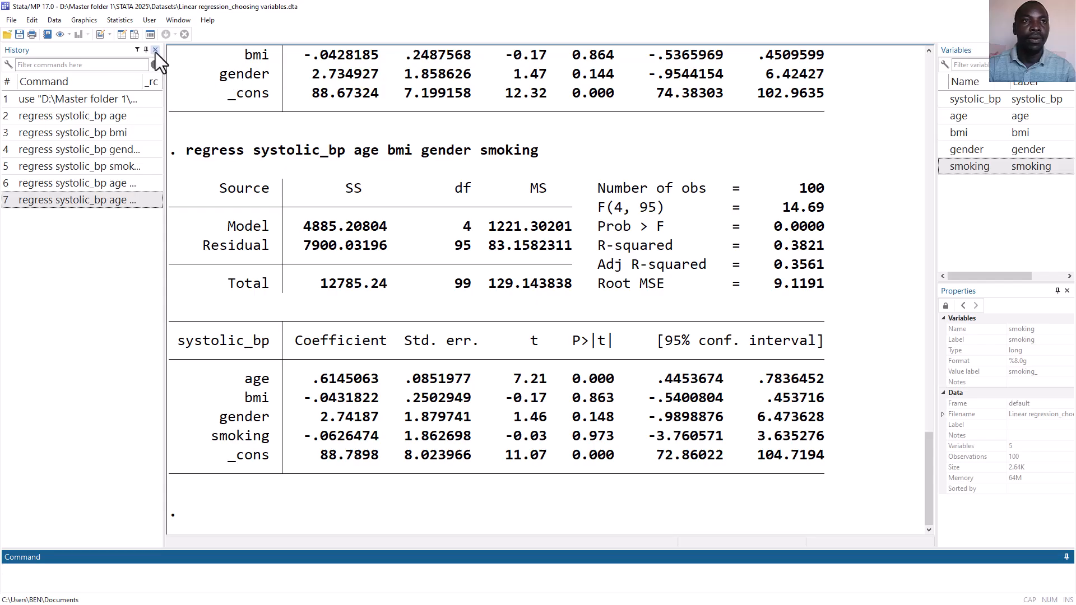
Reset the linear regression dialog, then set systolic_bp as the dependent variable and age and bmi as independent variables
click(122, 22)
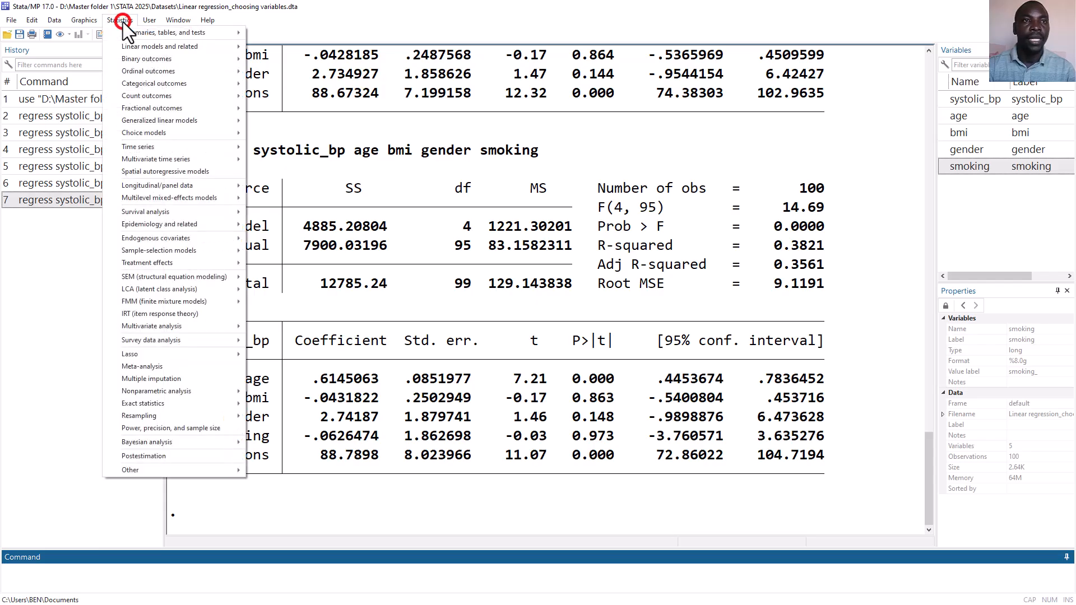
mouse_move(159, 48)
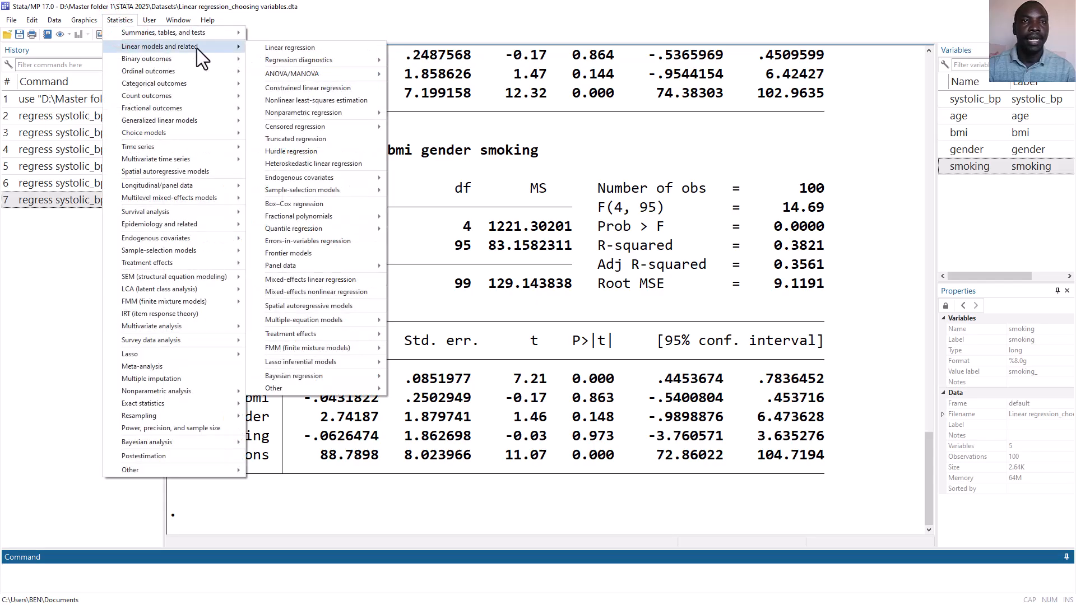
click(278, 45)
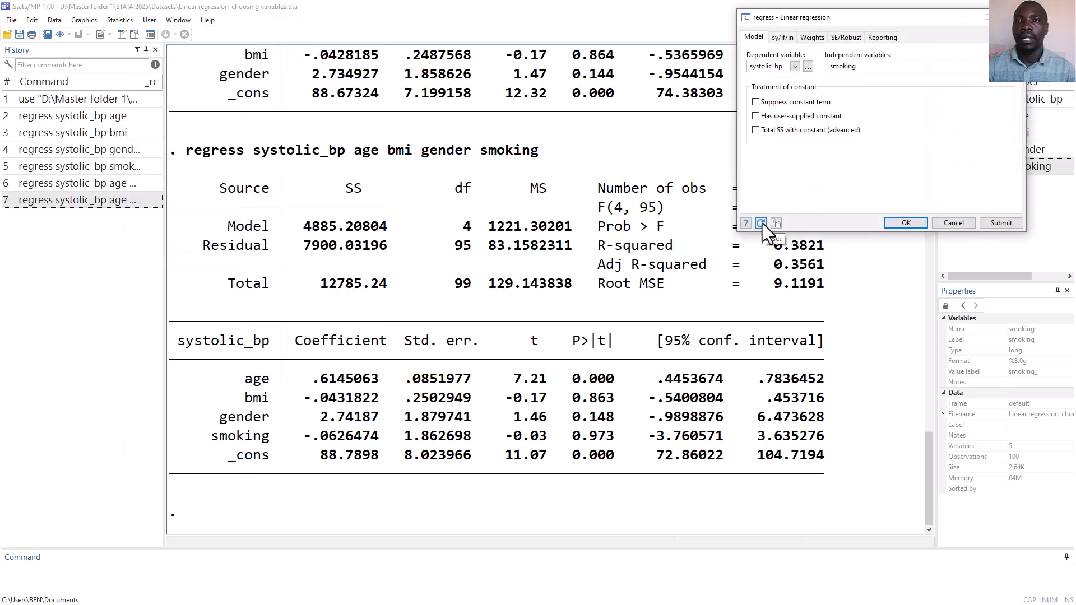
click(762, 223)
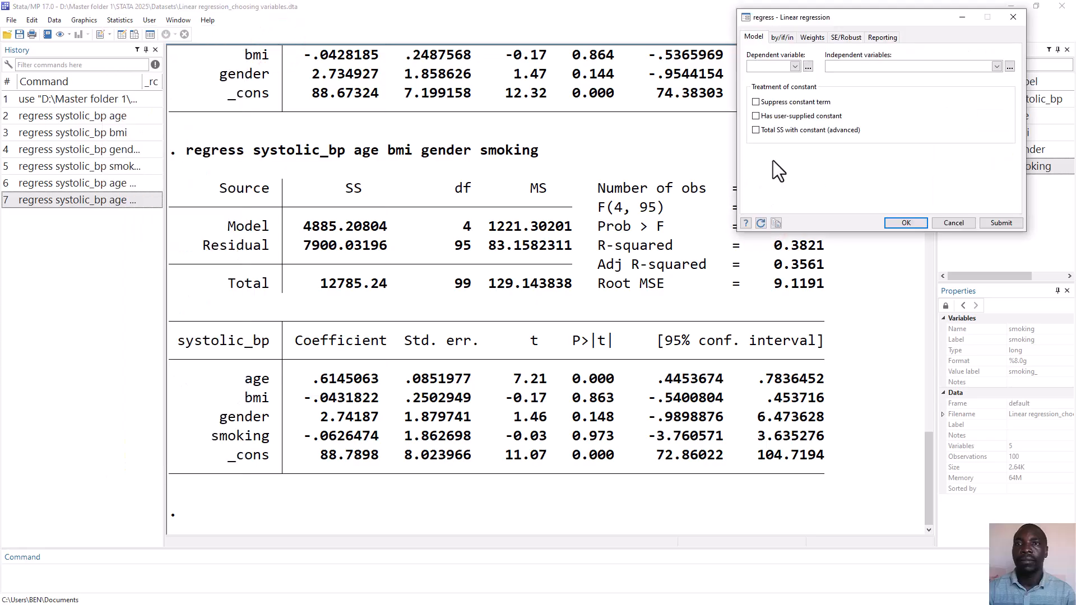
click(796, 66)
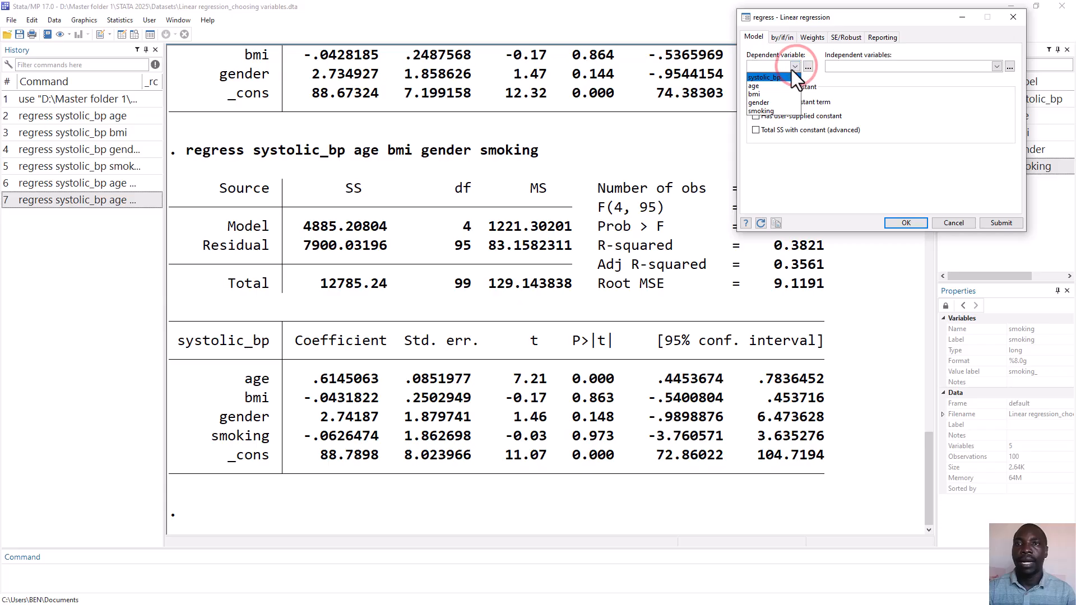
click(783, 76)
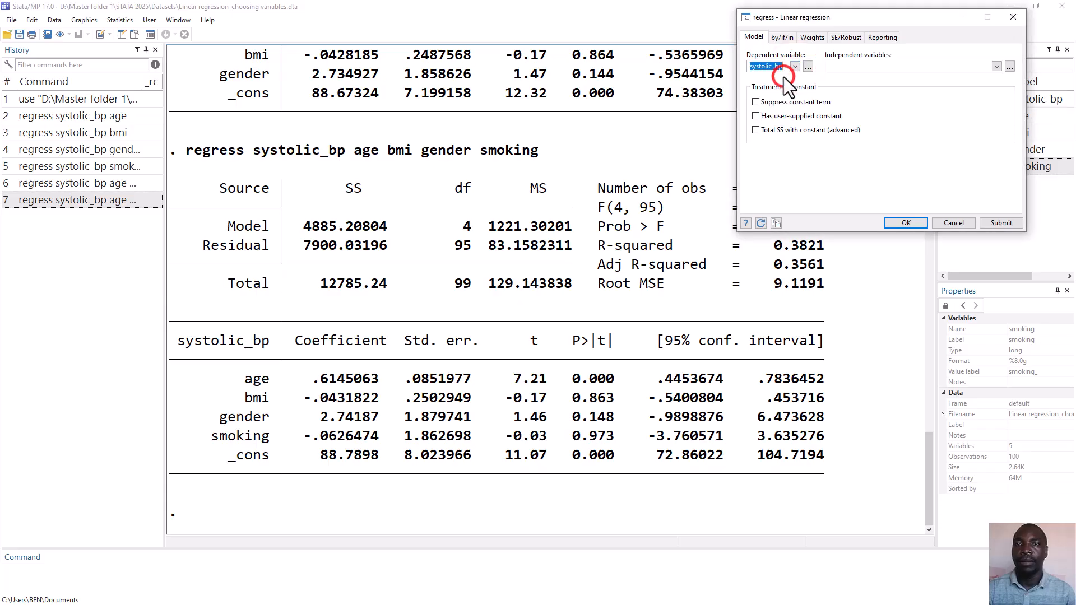
click(996, 67)
click(953, 88)
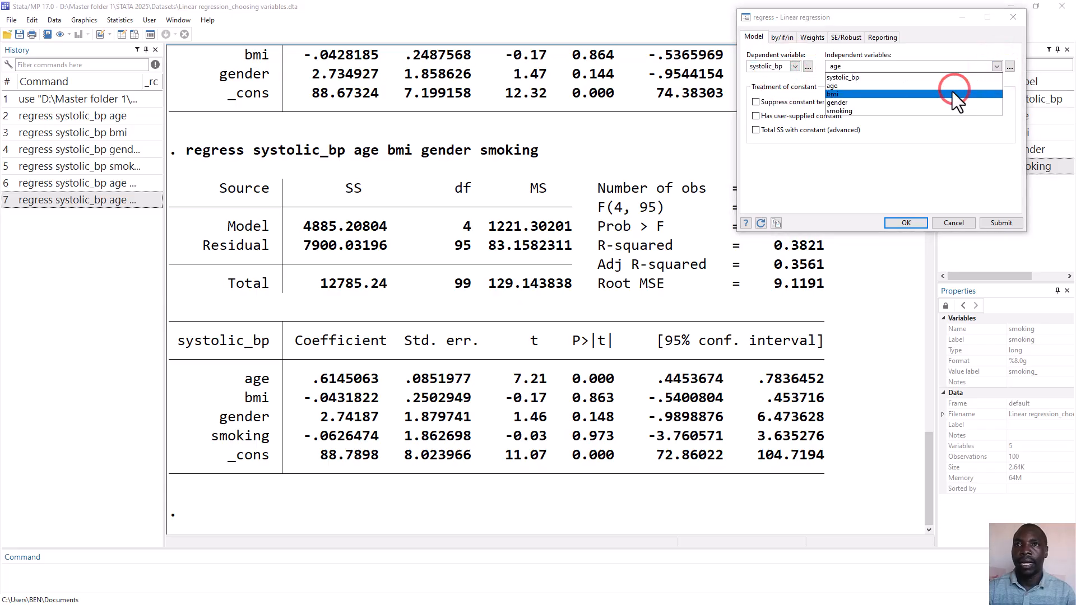
click(954, 94)
click(997, 66)
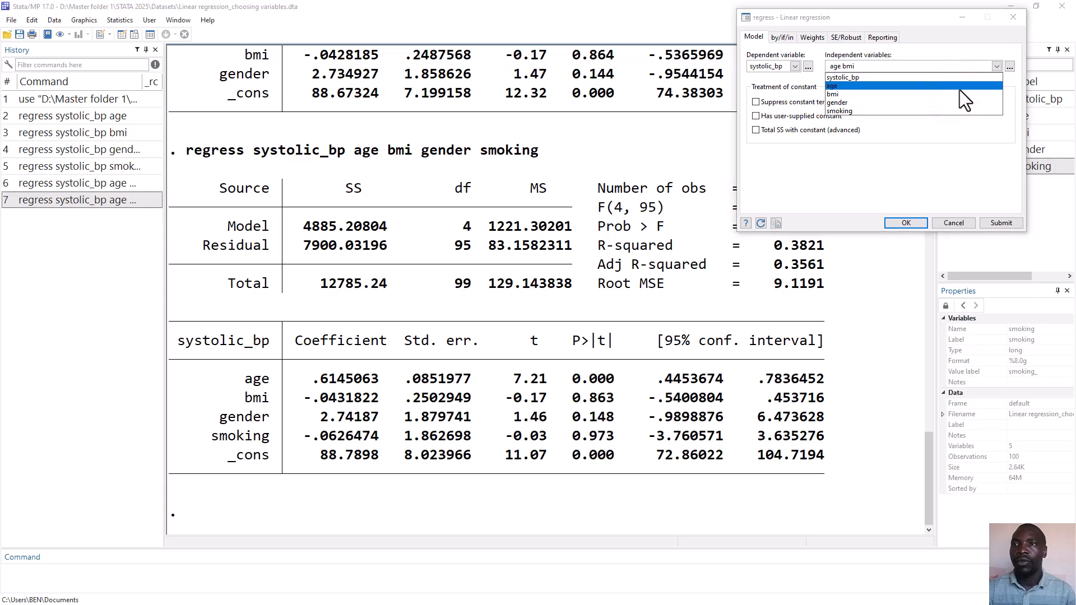
Add gender and smoking to the independent variables as main-effect factor variables, giving age bmi i.gender i.smoking
click(1009, 66)
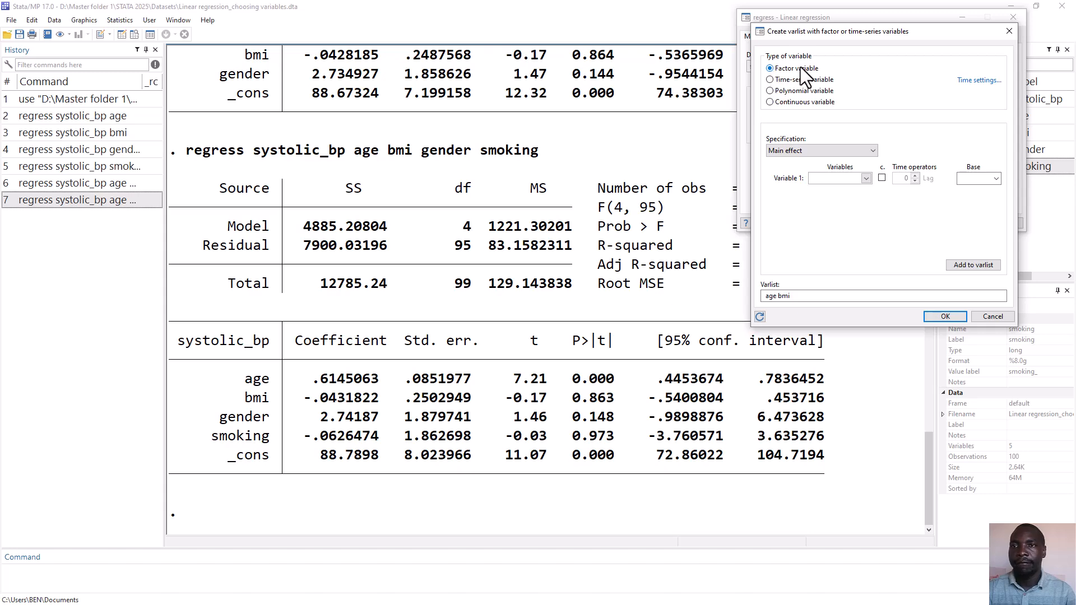
click(867, 178)
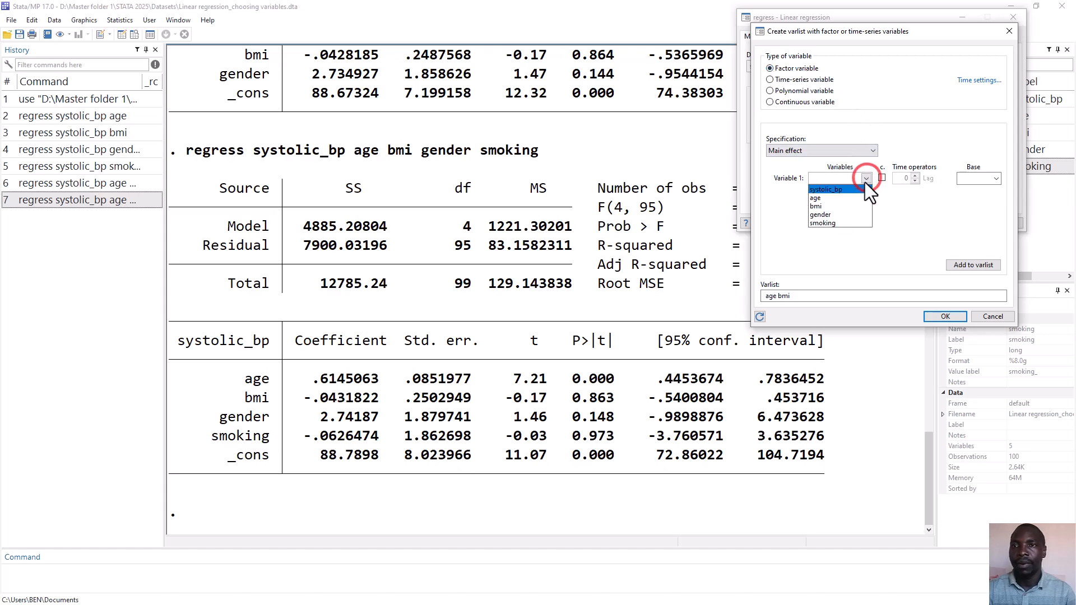
click(841, 214)
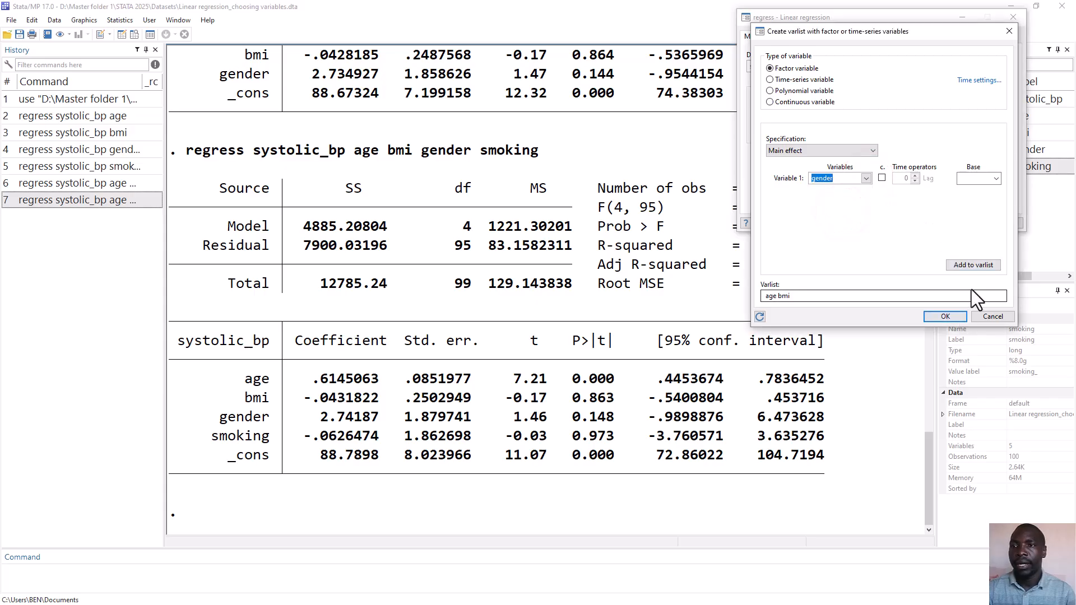
click(977, 264)
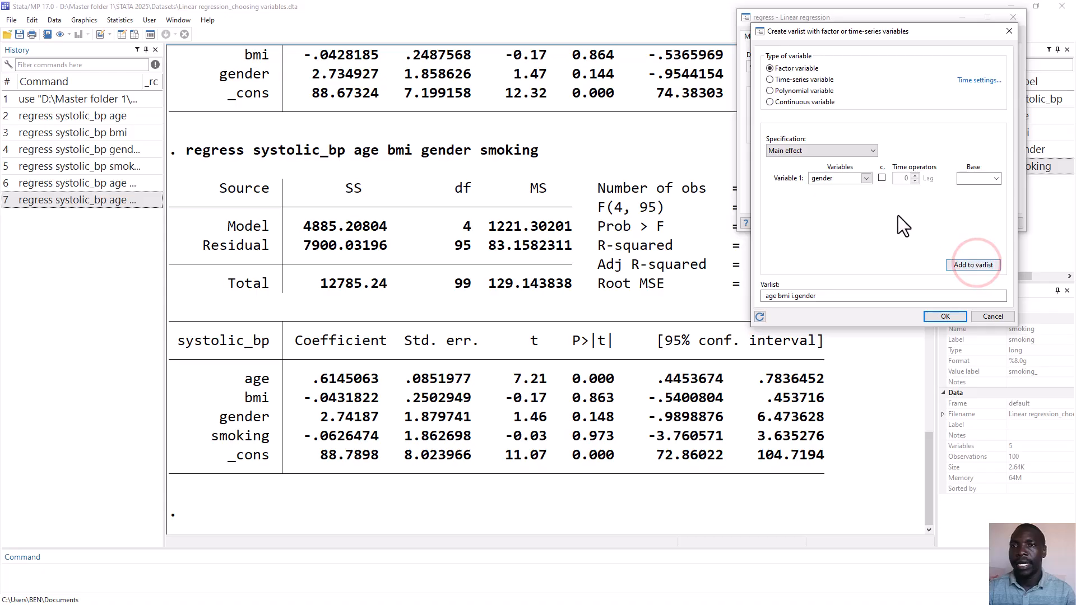
click(866, 178)
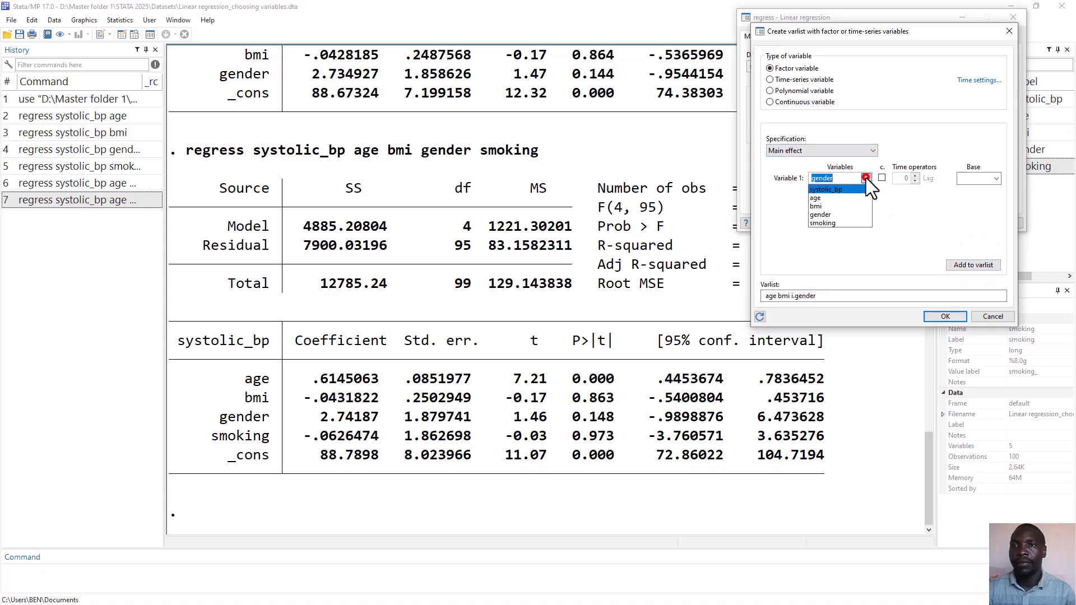
click(843, 222)
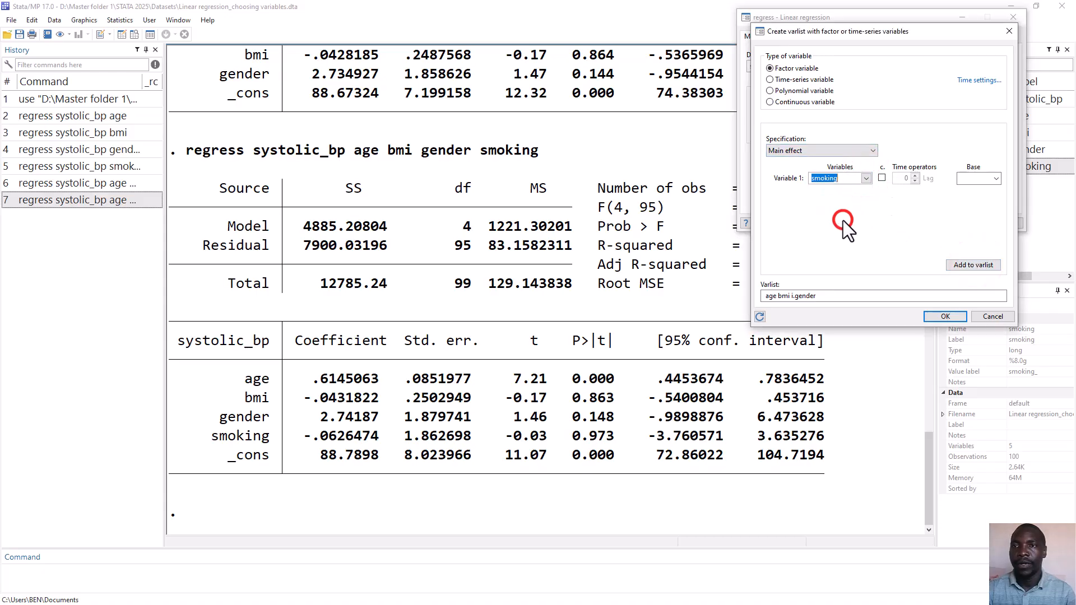
click(973, 264)
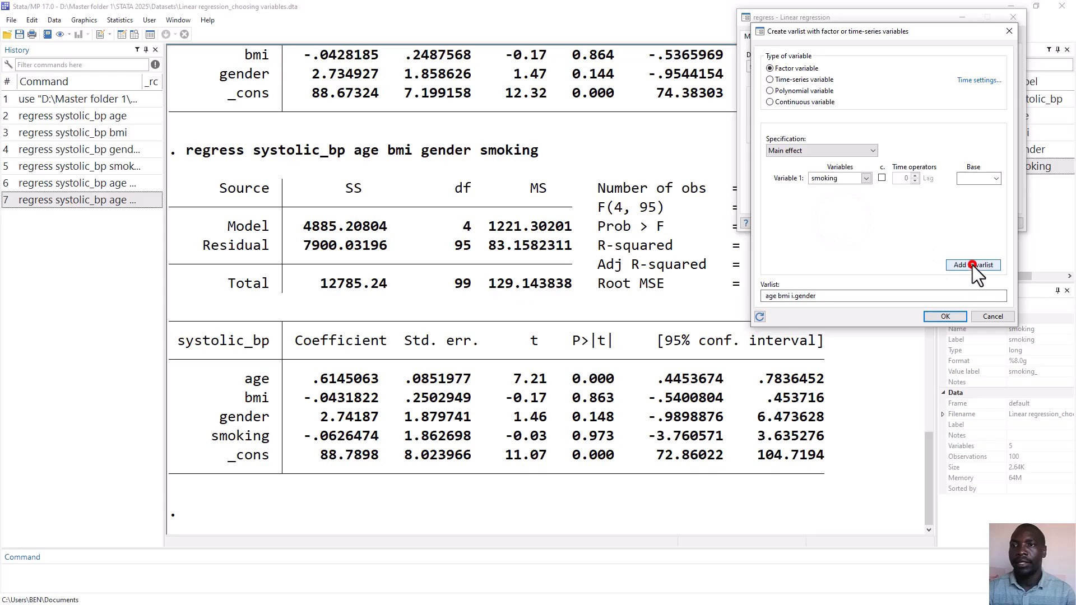
click(956, 314)
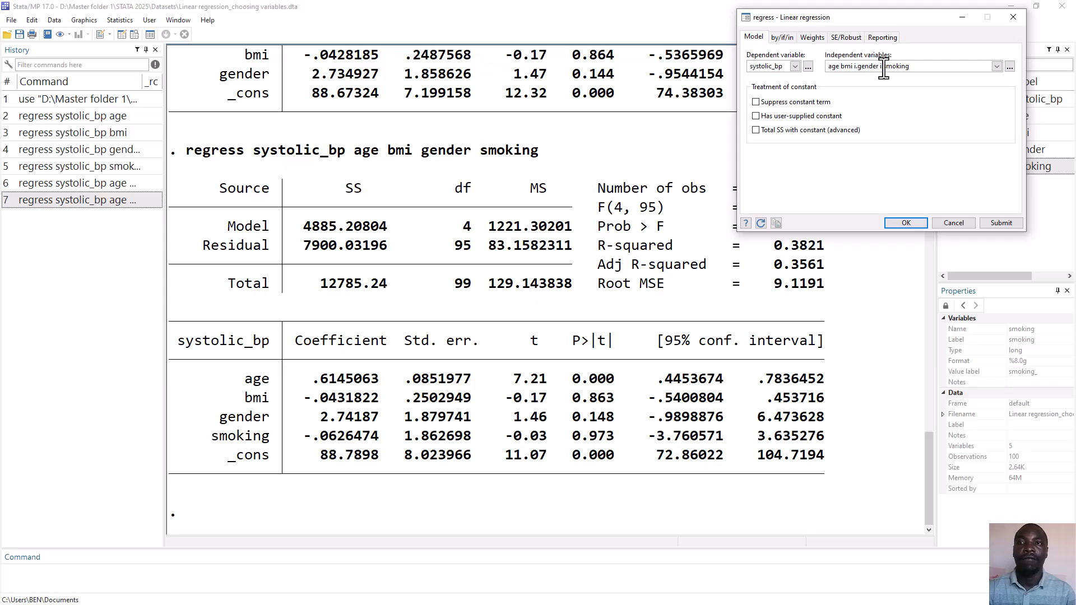
Run the regression with the factor variables and compare its output with the preceding model that used plain gender and smoking
click(906, 223)
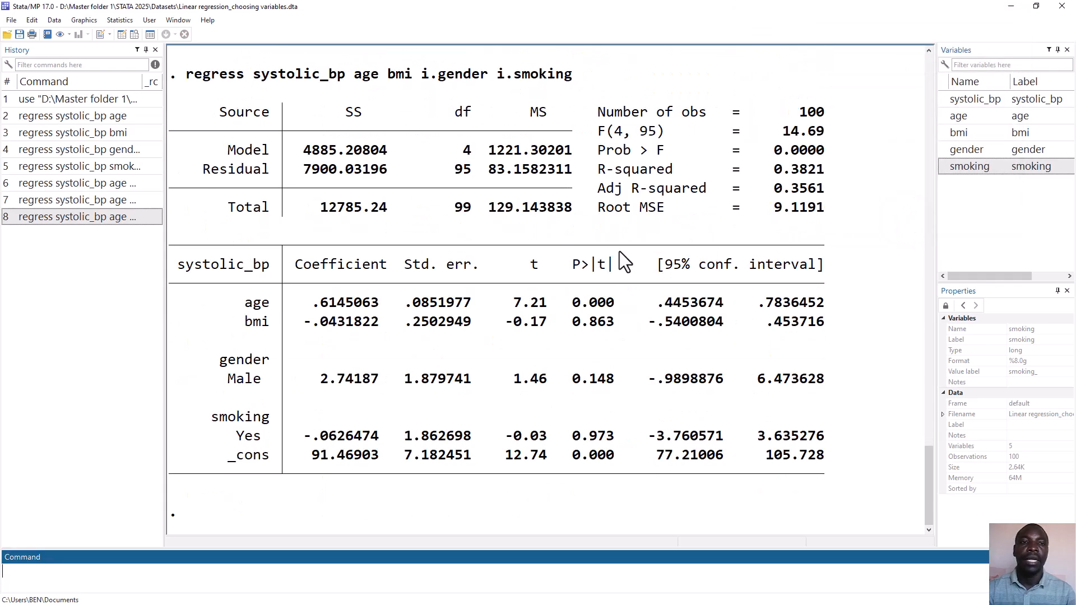
scroll(409, 283, up, 6)
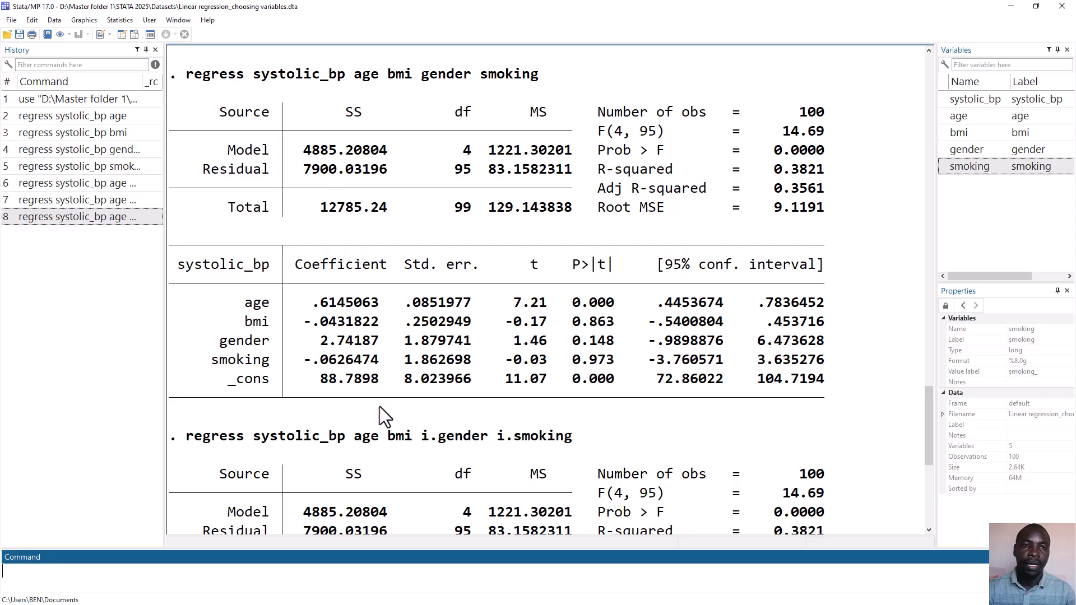
scroll(380, 409, down, 2)
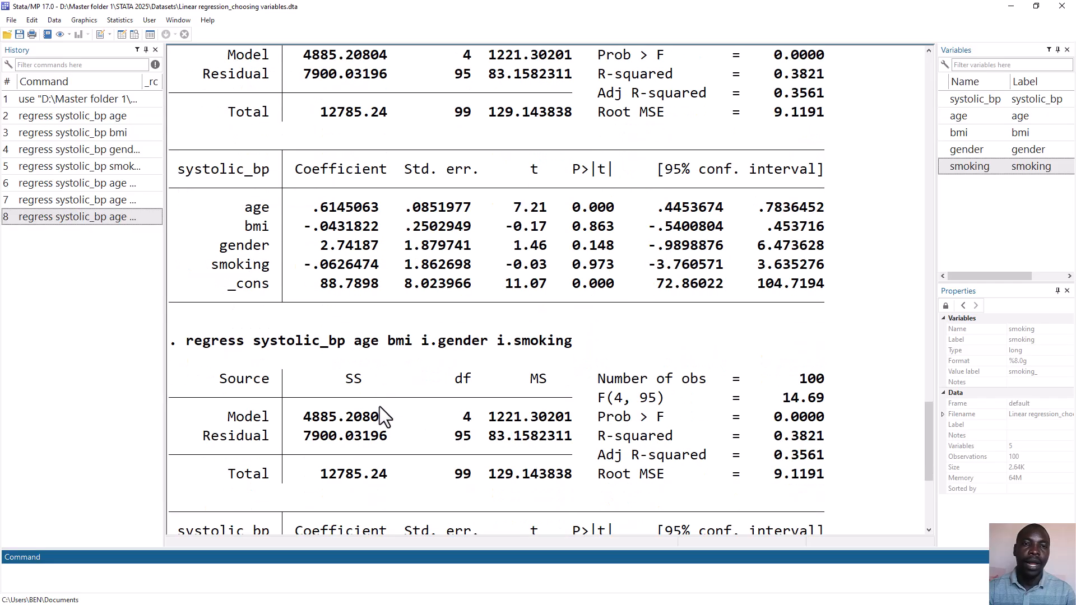
scroll(401, 408, down, 5)
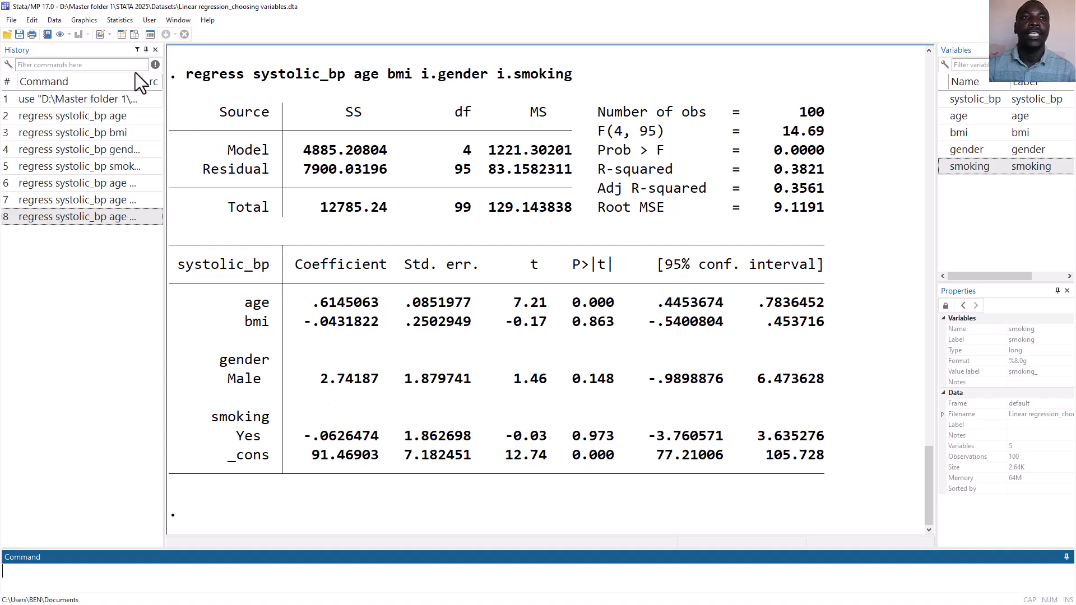
Describe the data contents of gender and smoking with a codebook to check their numeric codes and labels
click(59, 21)
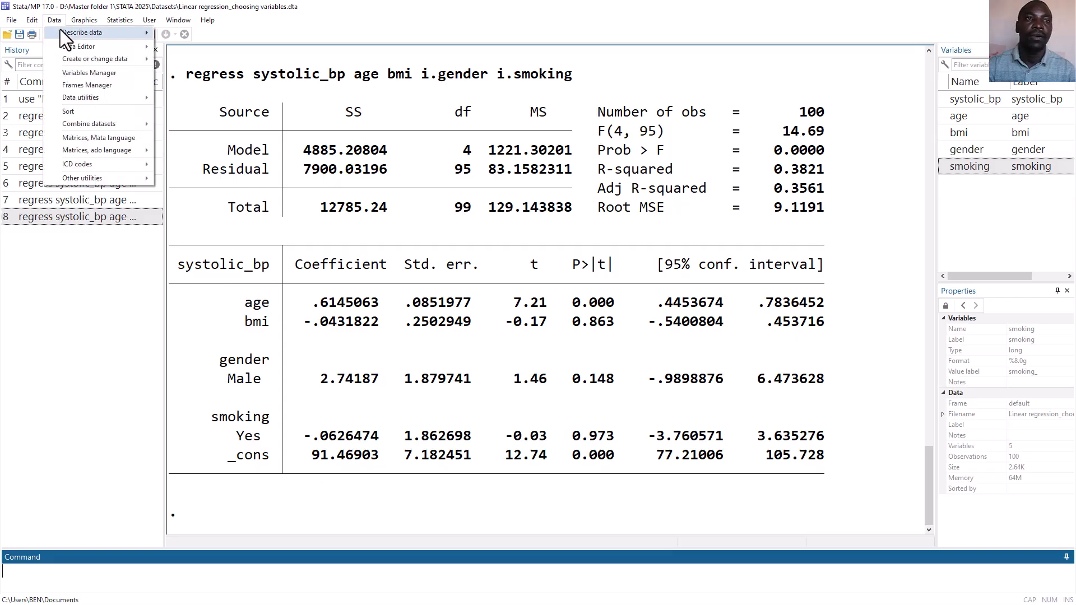
mouse_move(79, 31)
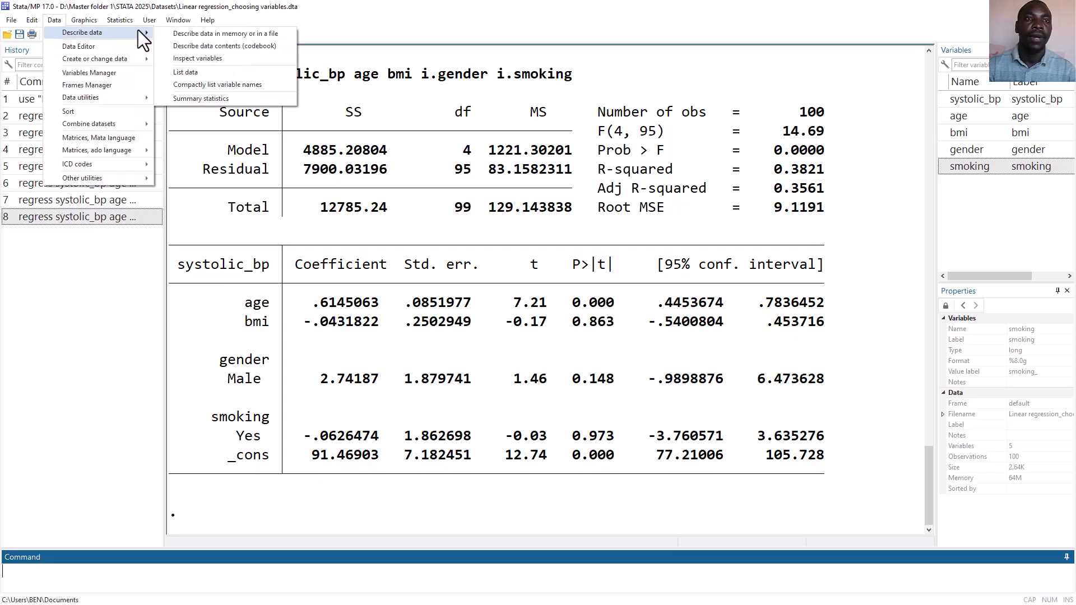
click(199, 45)
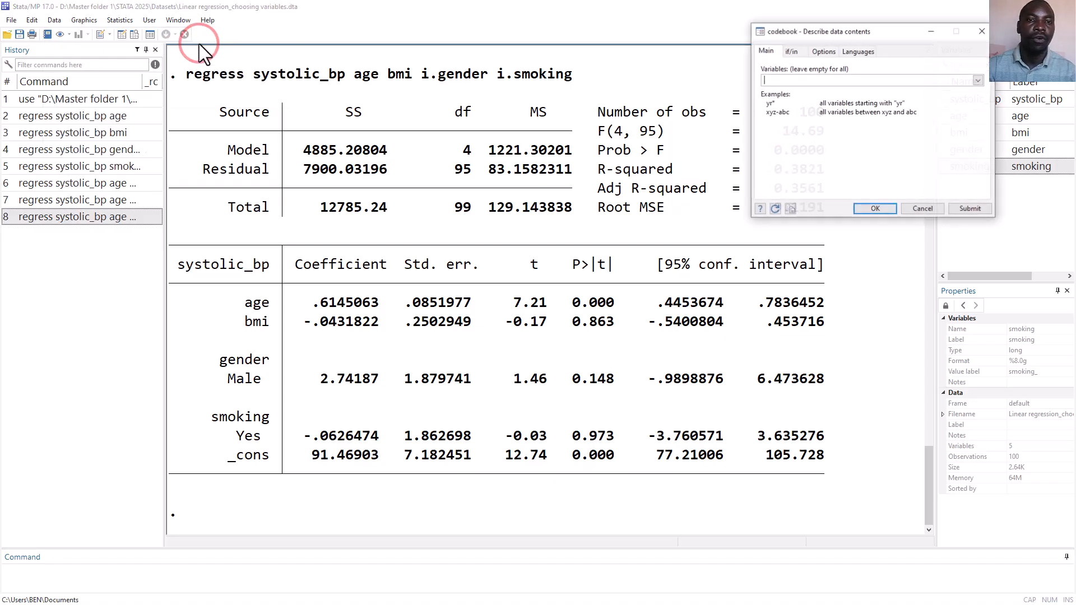
click(978, 80)
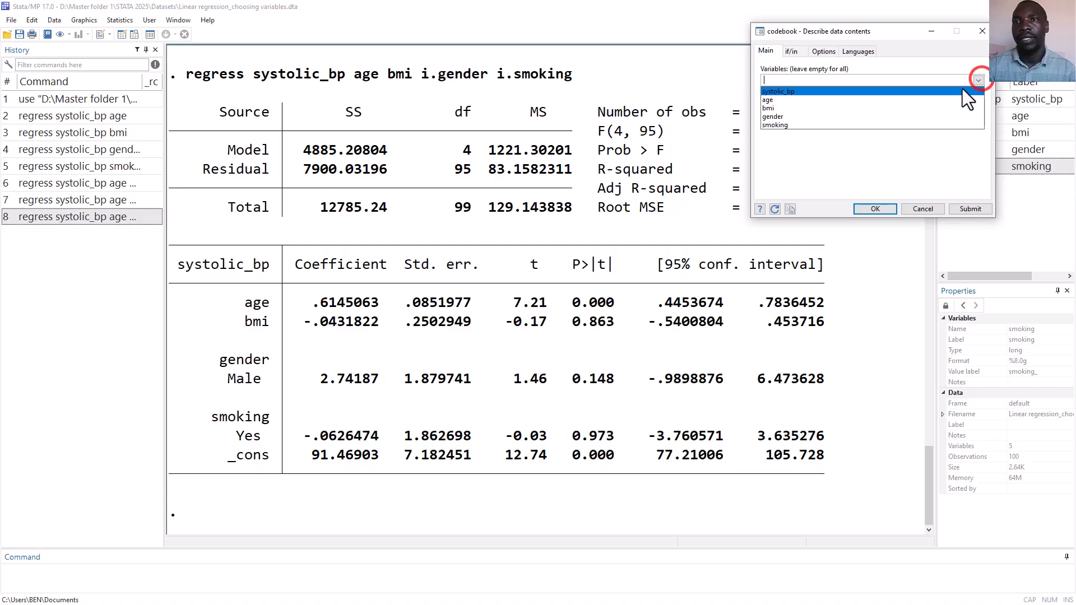
click(903, 115)
click(896, 125)
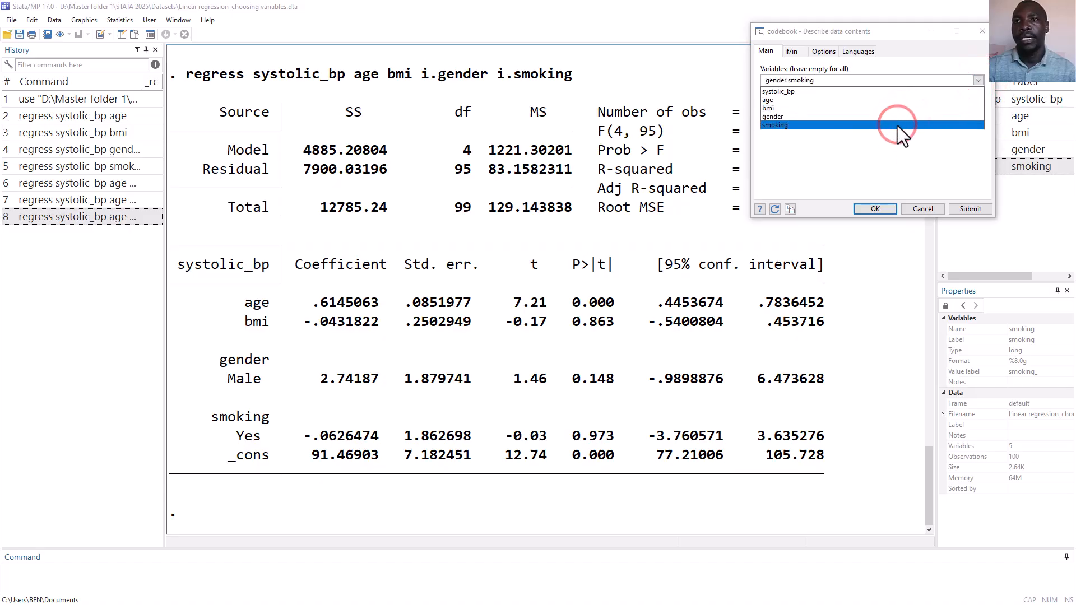
click(882, 207)
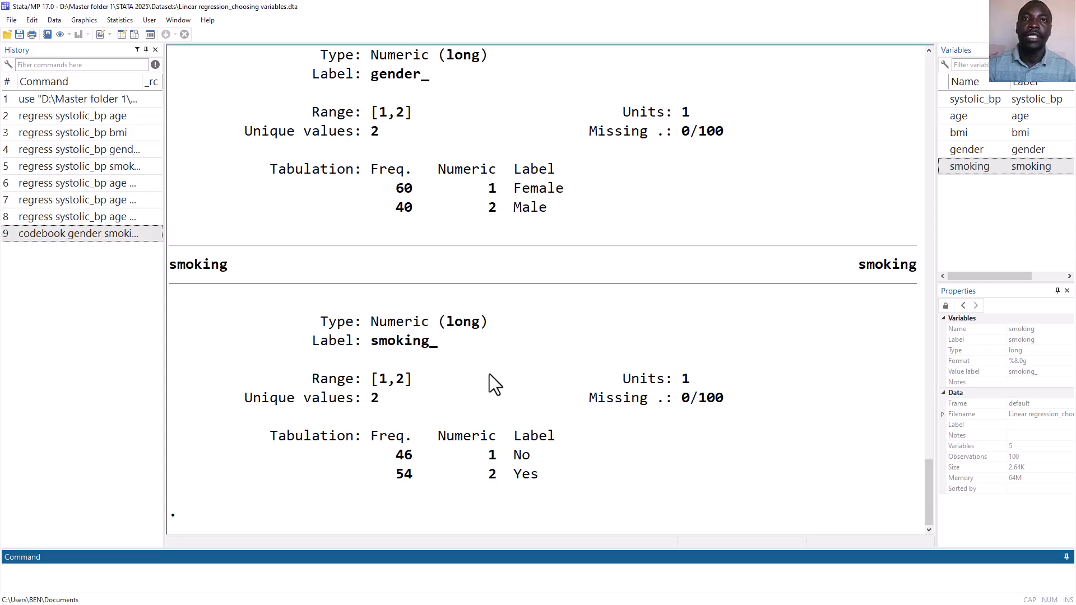
Recall the regression with i.gender and i.smoking, set gender's base category to 2 with ib2.gender, and run it
click(91, 220)
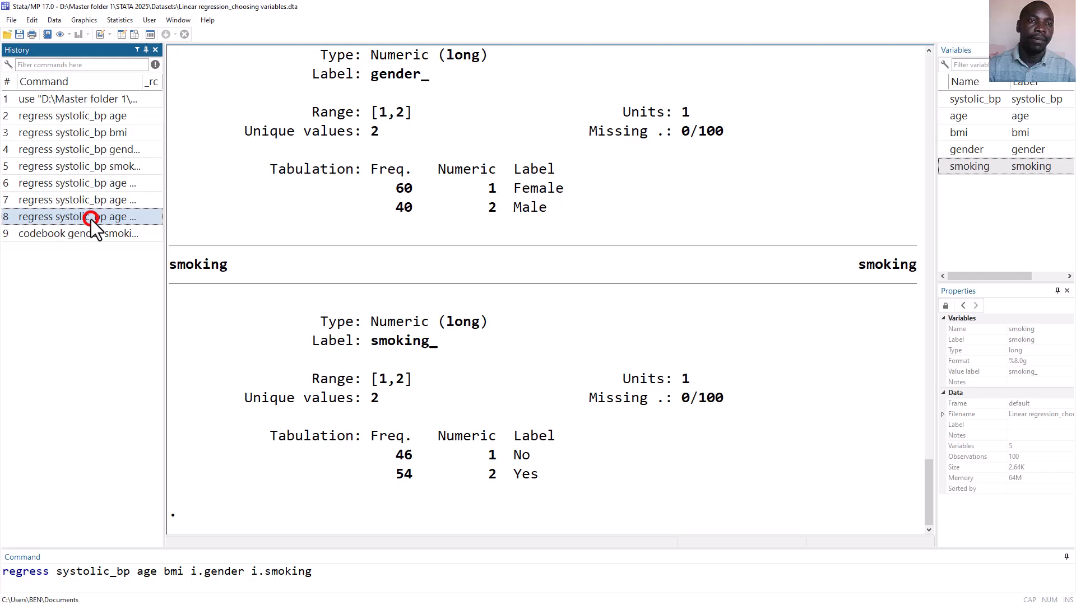
click(200, 572)
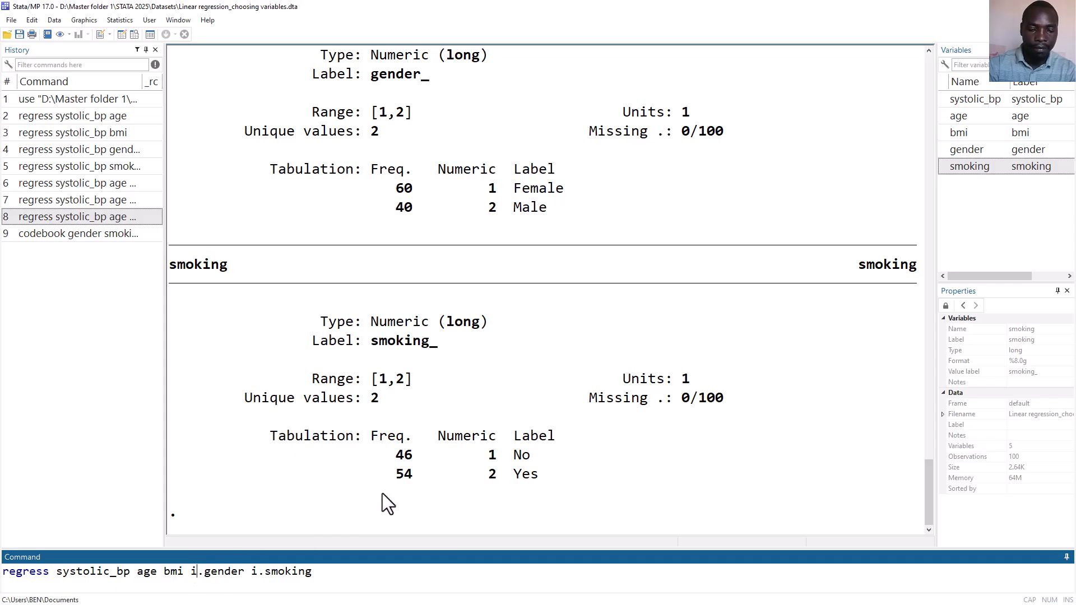
text(b2)
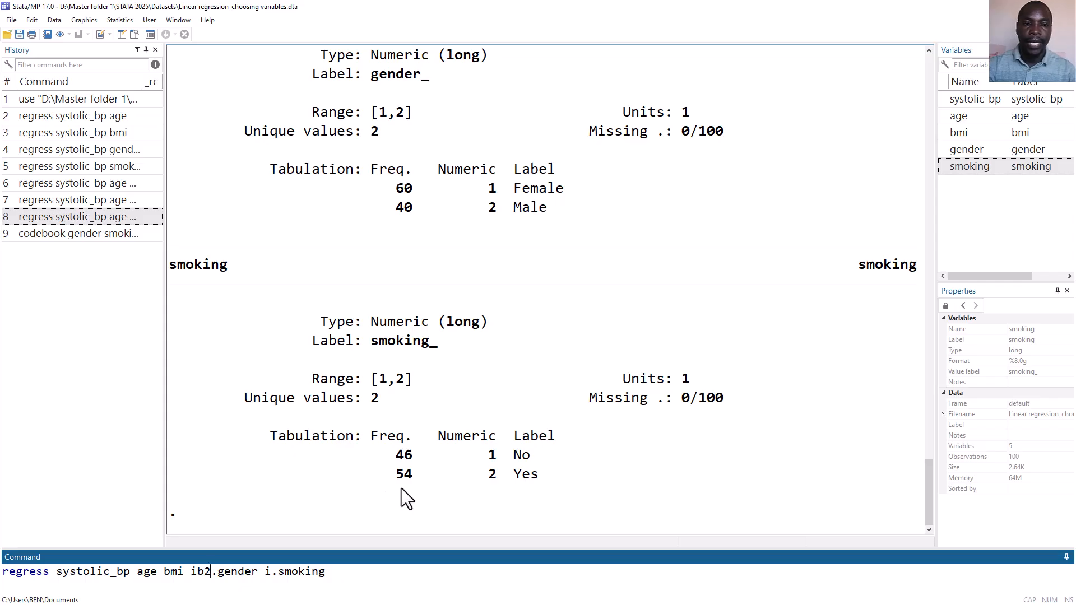
key(Return)
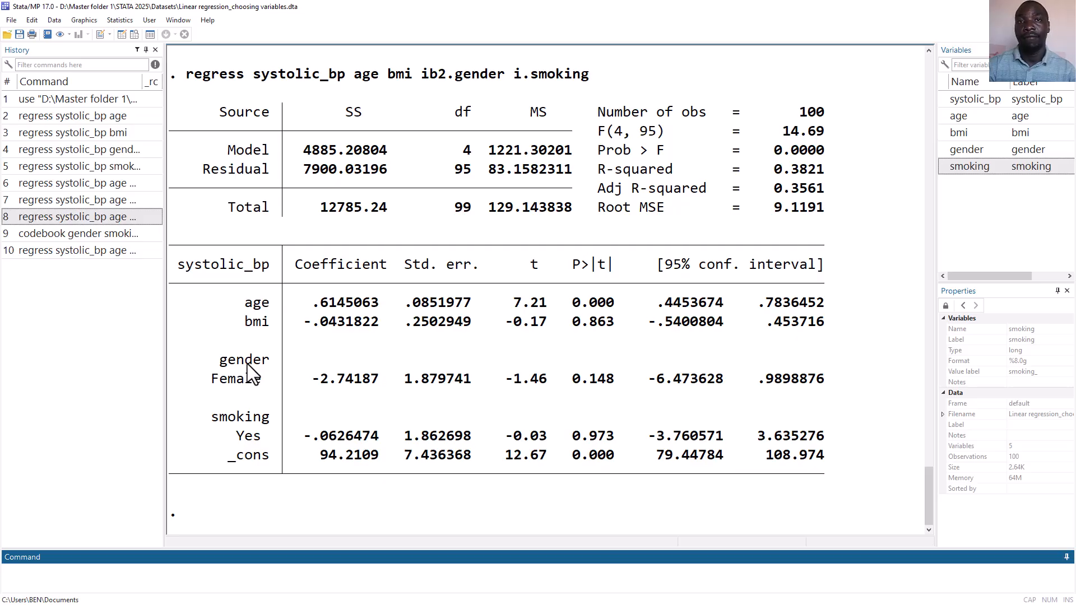
Compare the gender coefficients and p-values of the ib2.gender model with those of the earlier i.gender and plain gender models
scroll(355, 317, up, 8)
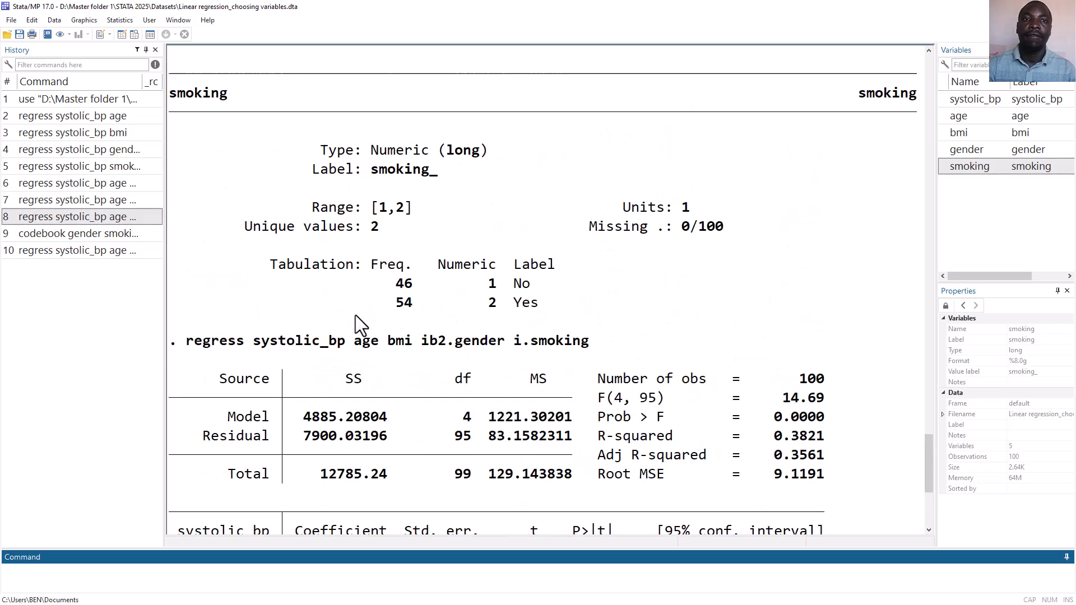
scroll(355, 315, up, 9)
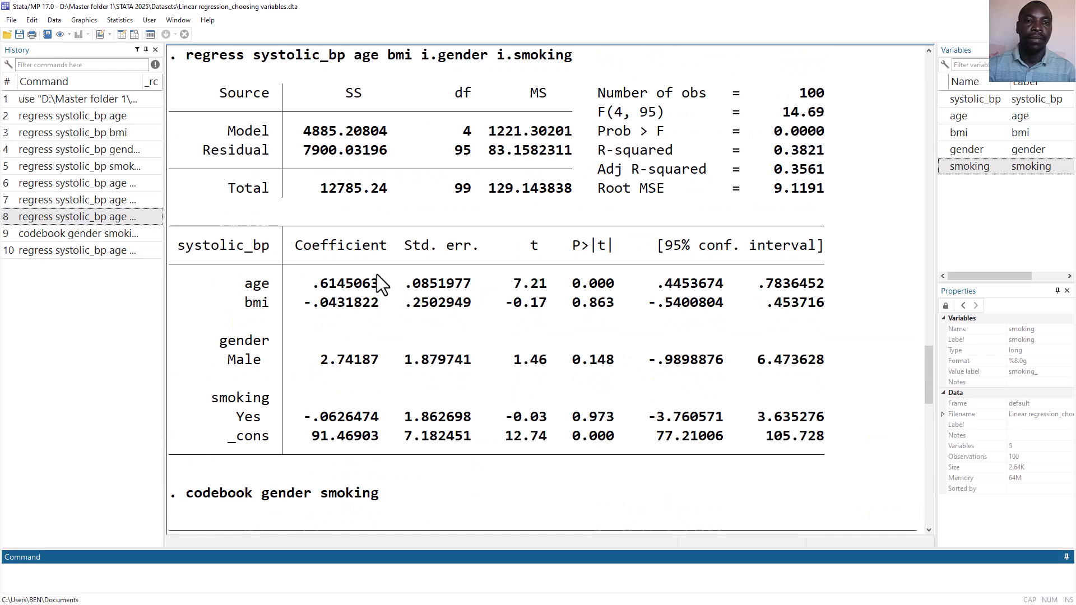
scroll(437, 308, up, 2)
scroll(434, 299, up, 3)
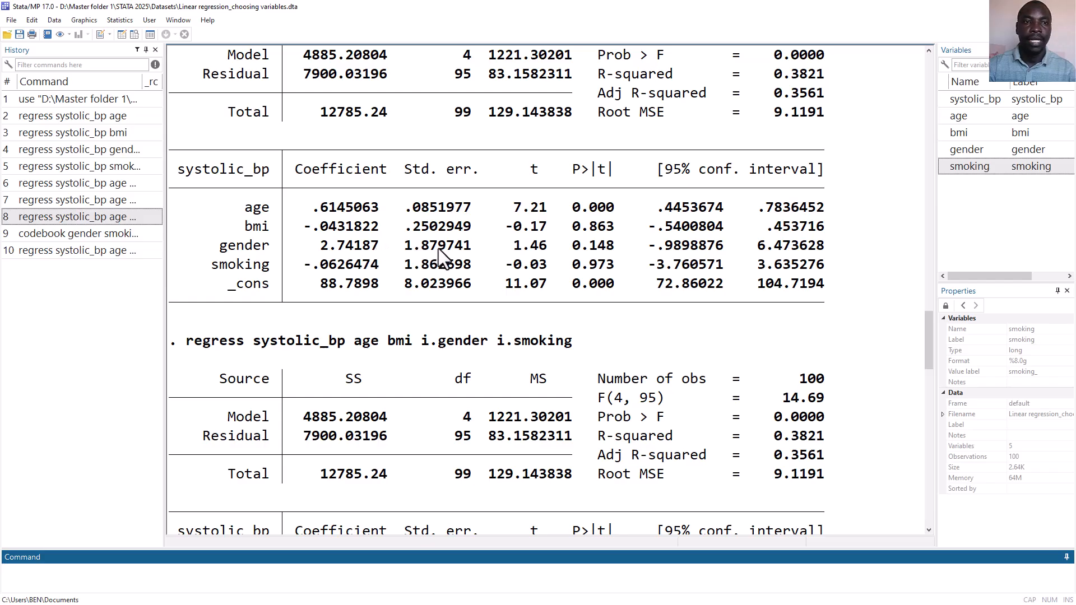
drag(929, 294, 929, 347)
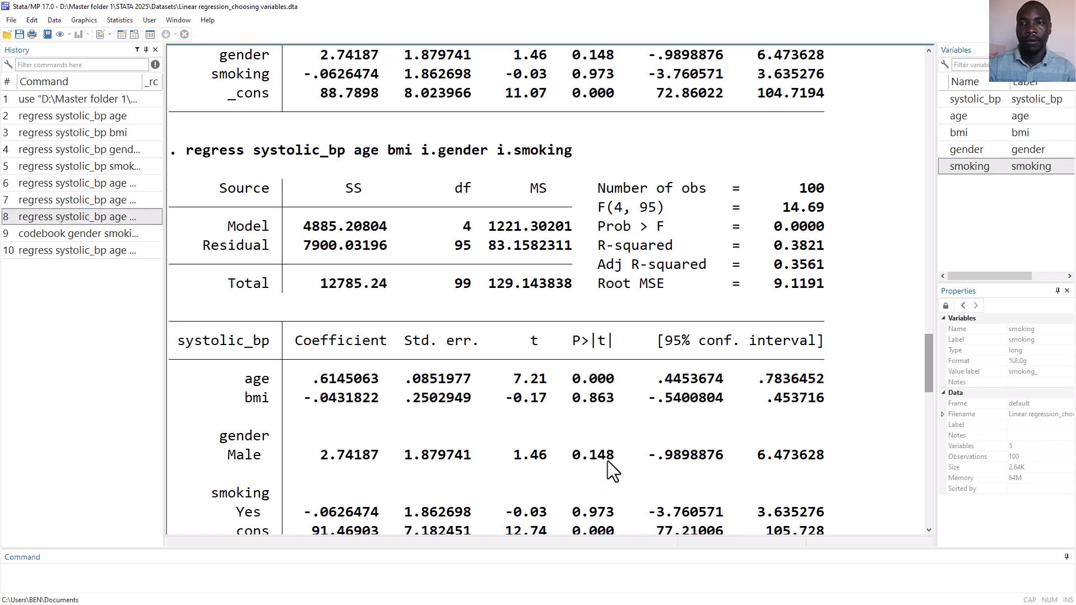
drag(928, 382, 929, 335)
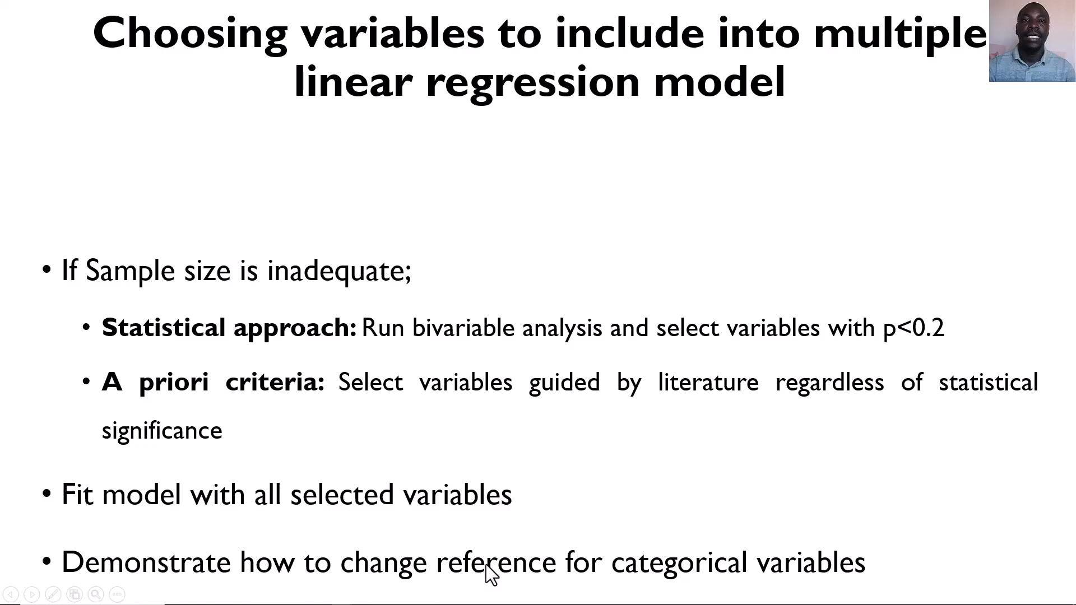
key(Right)
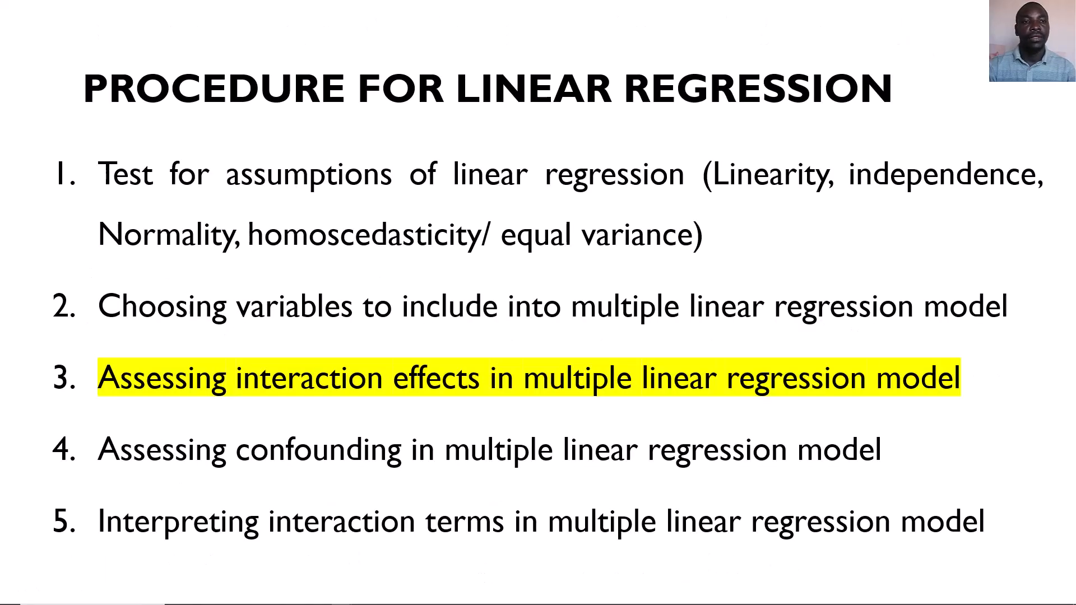